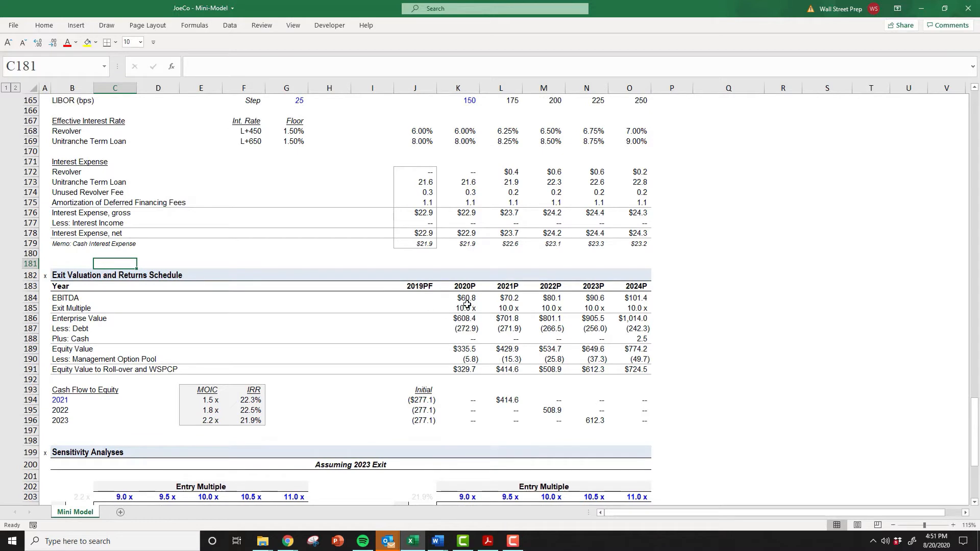
# - Examine the 2020P to 2024P EBITDA and exit multiple rows in the Exit Valuation and Returns Schedule
pyautogui.moveTo(465, 299); pyautogui.dragTo(625, 294)
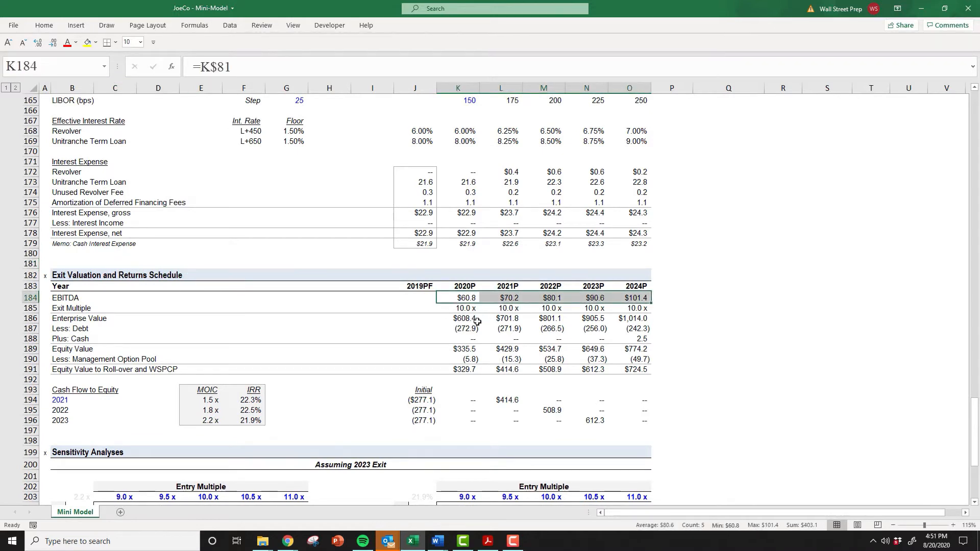
pyautogui.click(463, 310)
pyautogui.moveTo(462, 310); pyautogui.dragTo(636, 308)
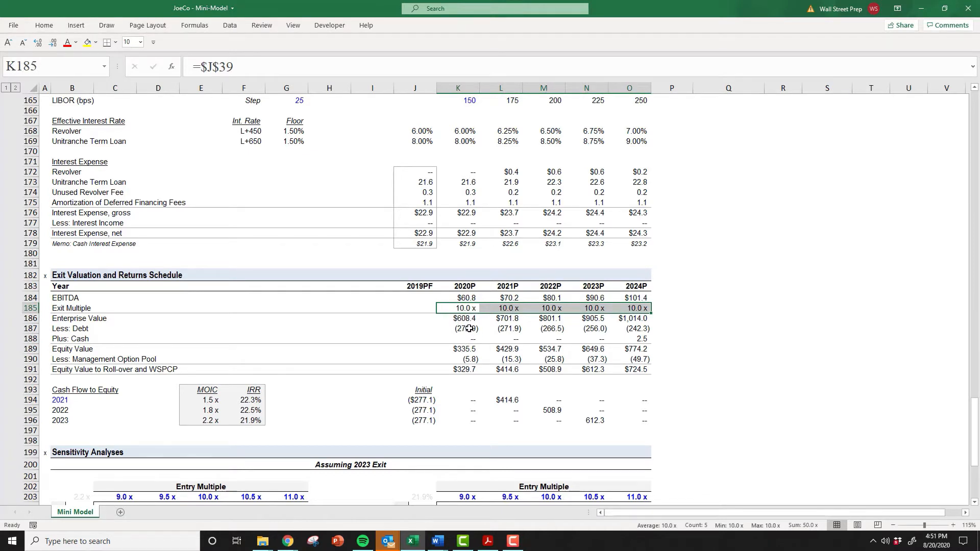
# - Trace the 2023P and 2024P Less: Debt formulas to the total debt balances, and check the 2024P Plus: Cash formula
pyautogui.moveTo(469, 329); pyautogui.dragTo(634, 329)
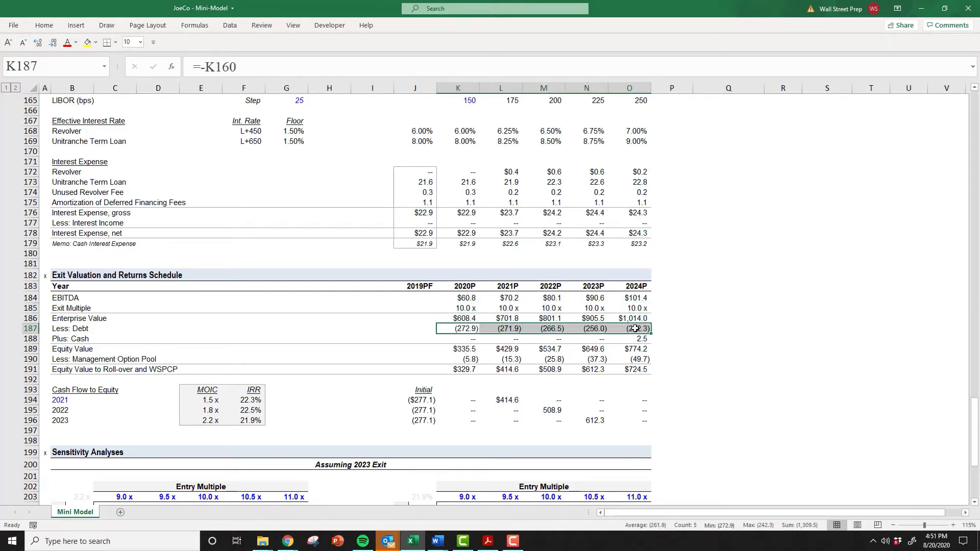
pyautogui.doubleClick(589, 329)
pyautogui.scroll(4, 625, 311)
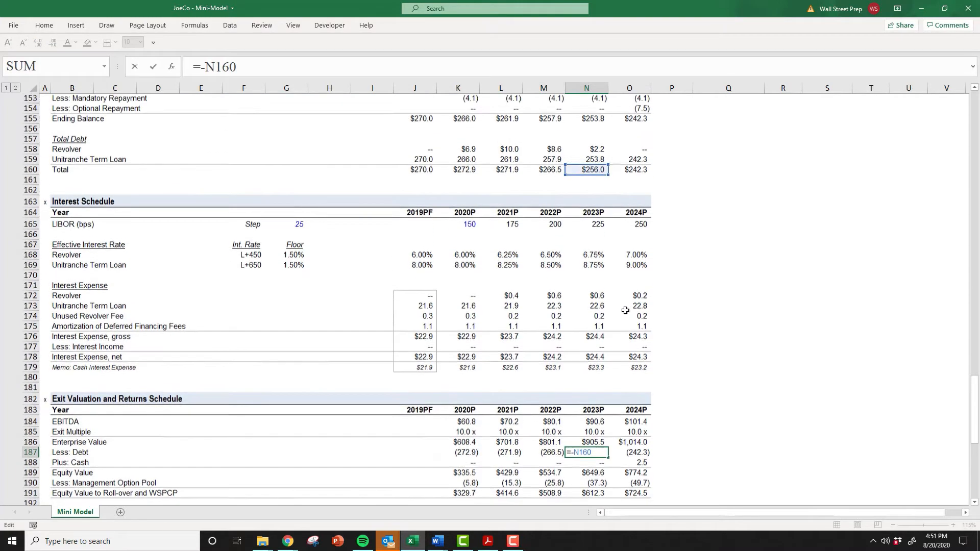
pyautogui.scroll(2, 572, 218)
pyautogui.scroll(-2, 592, 255)
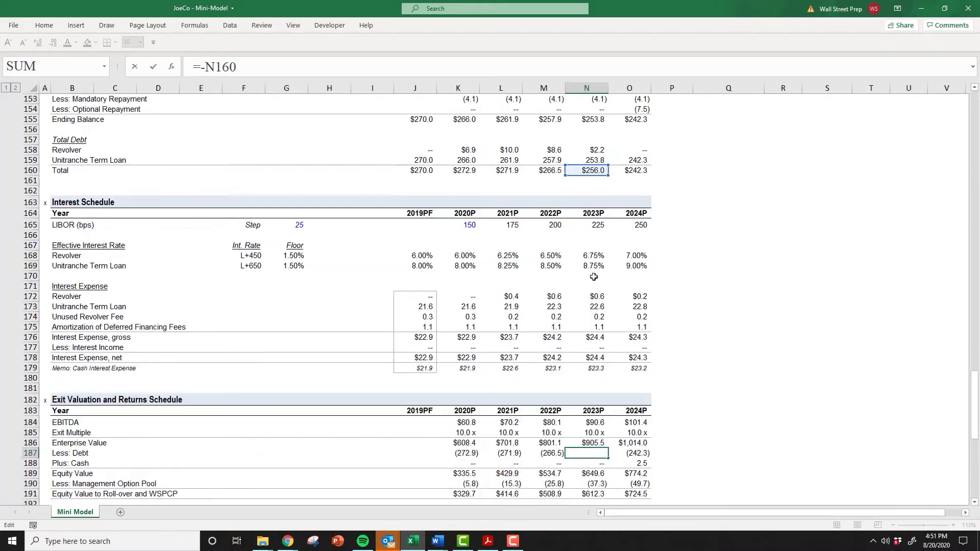
pyautogui.scroll(-4, 593, 276)
pyautogui.press('Escape')
pyautogui.doubleClick(629, 329)
pyautogui.press('Escape')
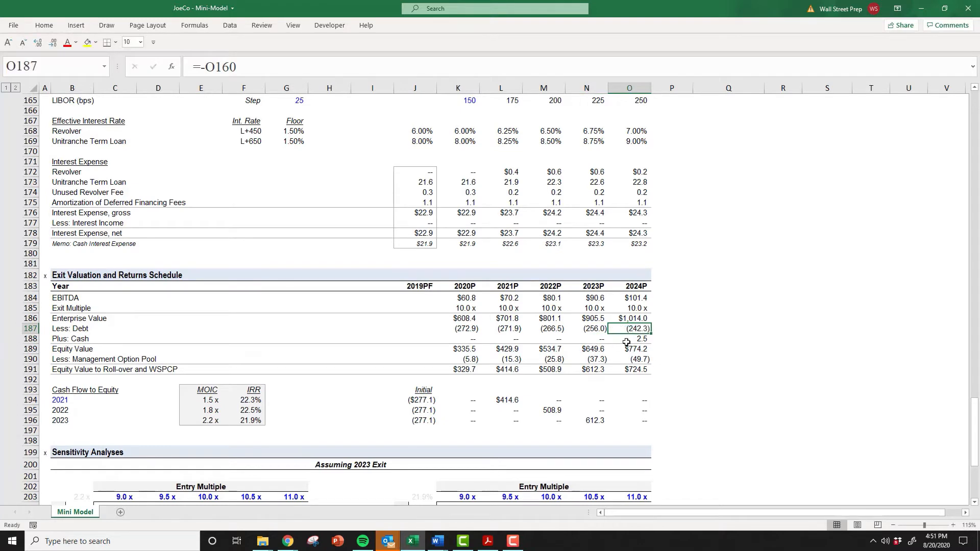
pyautogui.press('Down')
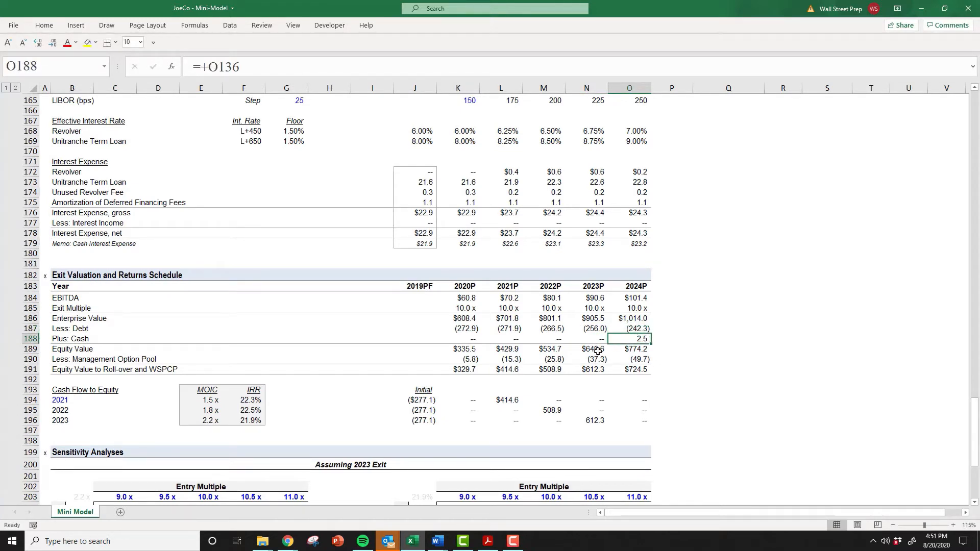
# - Check the exit year for sensitivity tables in the Exit Assumptions and return to the Exit Valuation and Returns Schedule
pyautogui.click(588, 282)
pyautogui.hotkey('ctrl', 'Home')
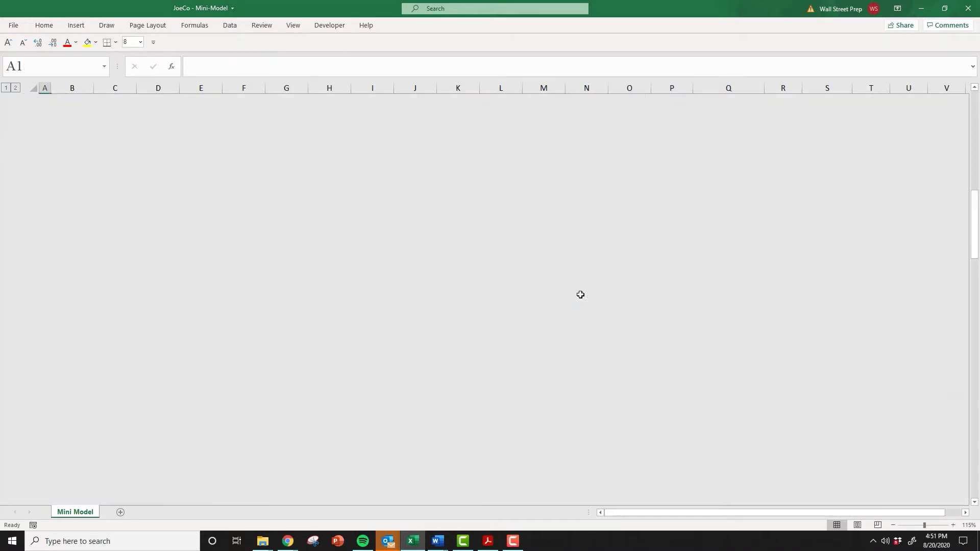
pyautogui.scroll(-7, 426, 341)
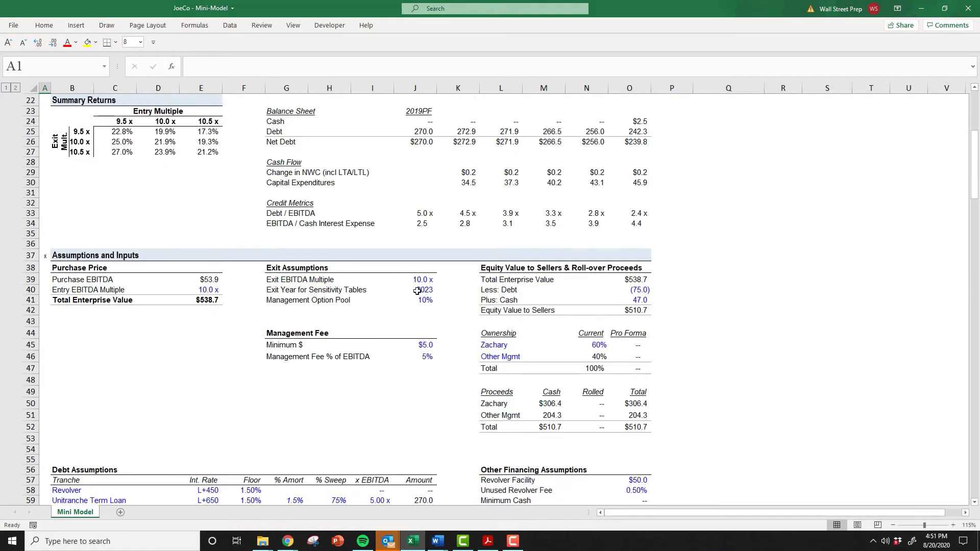
pyautogui.click(418, 291)
pyautogui.press('pagedown')
pyautogui.press('pagedown')
pyautogui.press('pagedown')
pyautogui.press('pagedown')
pyautogui.press('pagedown')
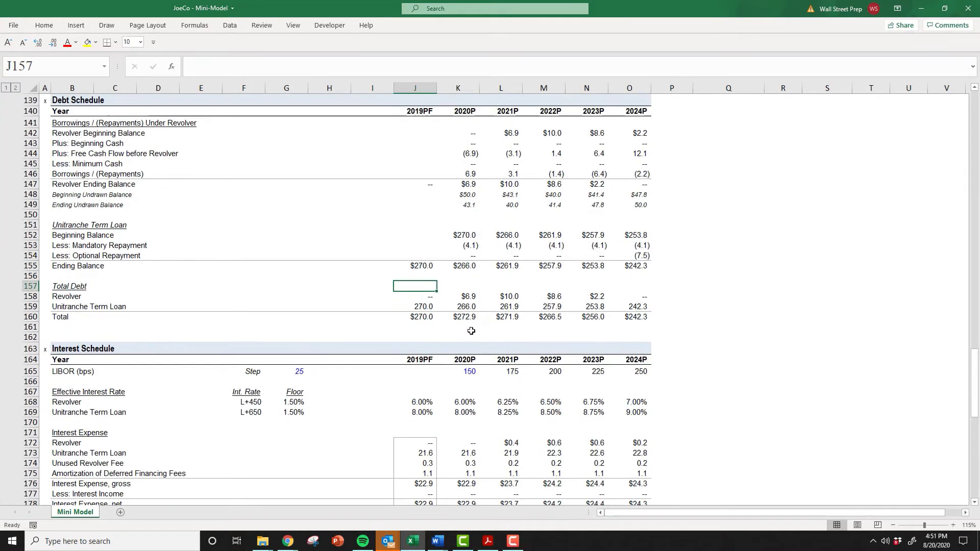
pyautogui.press('pageup')
pyautogui.scroll(2, 571, 308)
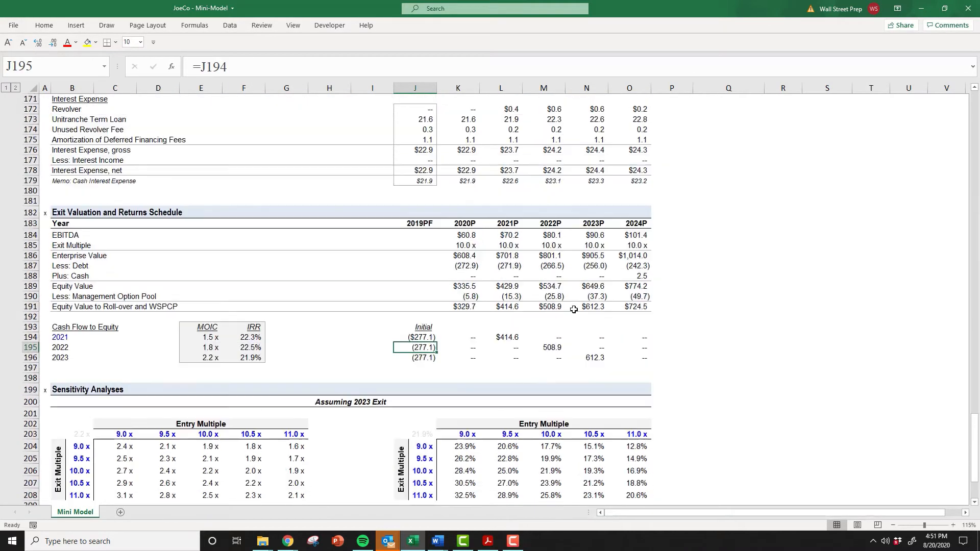
# - Inspect the 2023P Equity Value formula along with the debt and cash cells that feed it
pyautogui.click(594, 287)
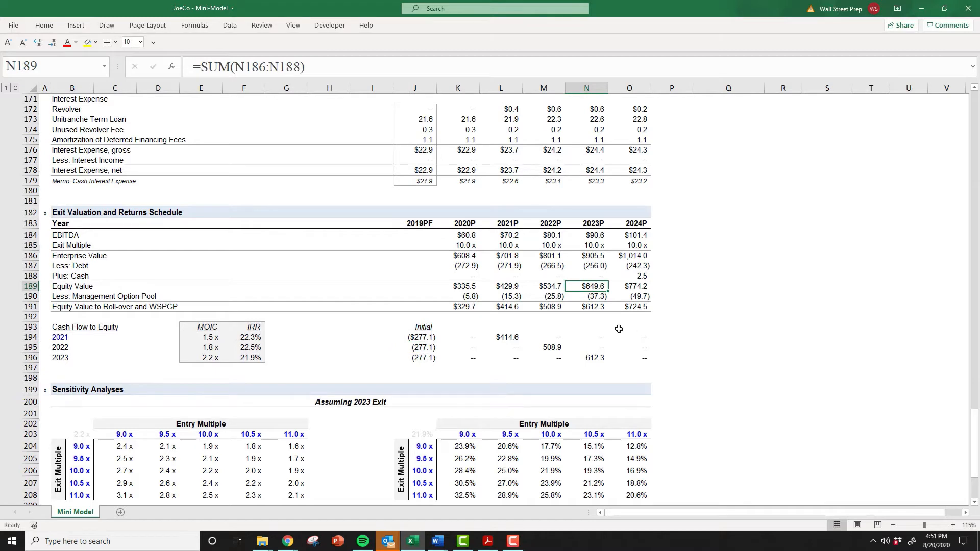
pyautogui.press('F2')
pyautogui.press('Escape')
pyautogui.click(599, 266)
pyautogui.click(593, 284)
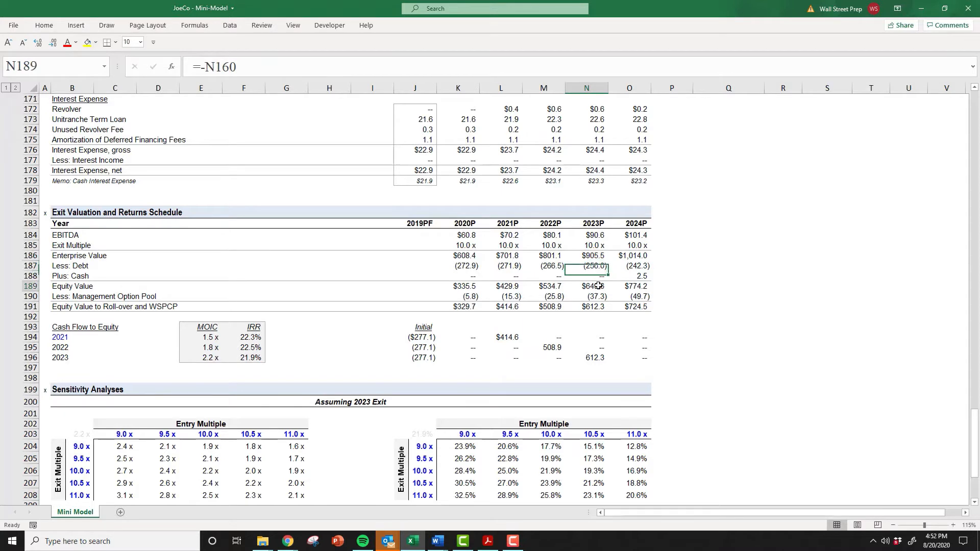
pyautogui.click(586, 266)
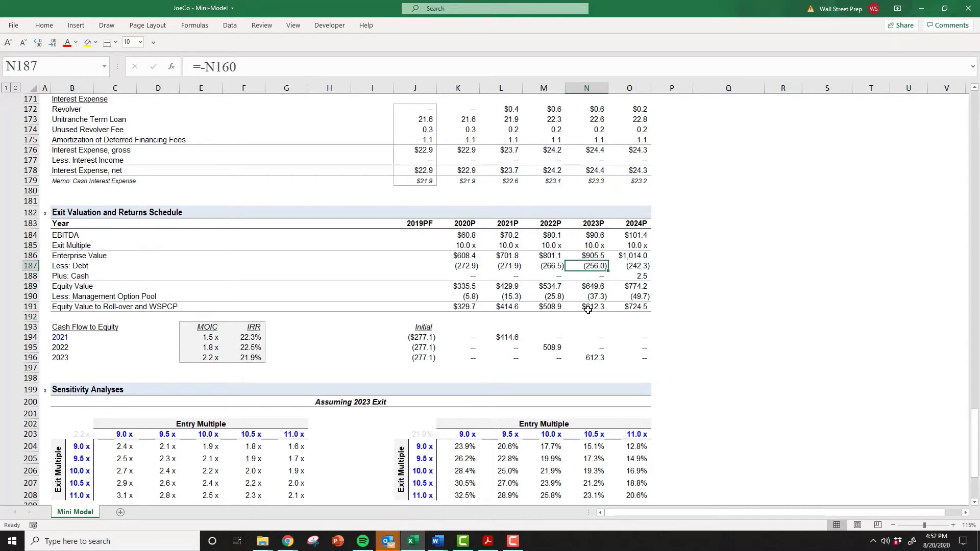
pyautogui.click(579, 276)
pyautogui.click(595, 289)
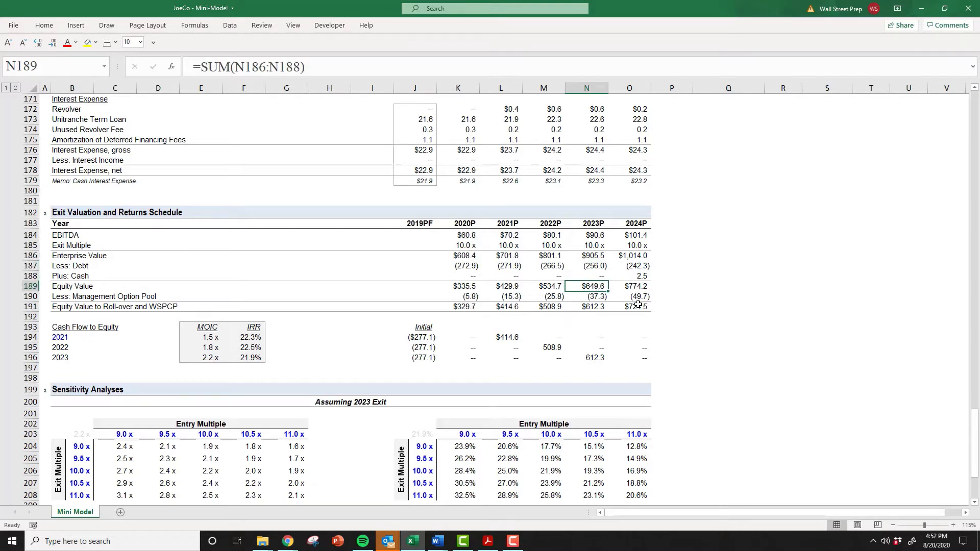
# - Inspect the formula behind the 2023P Less: Management Option Pool value
pyautogui.click(595, 296)
pyautogui.press('F2')
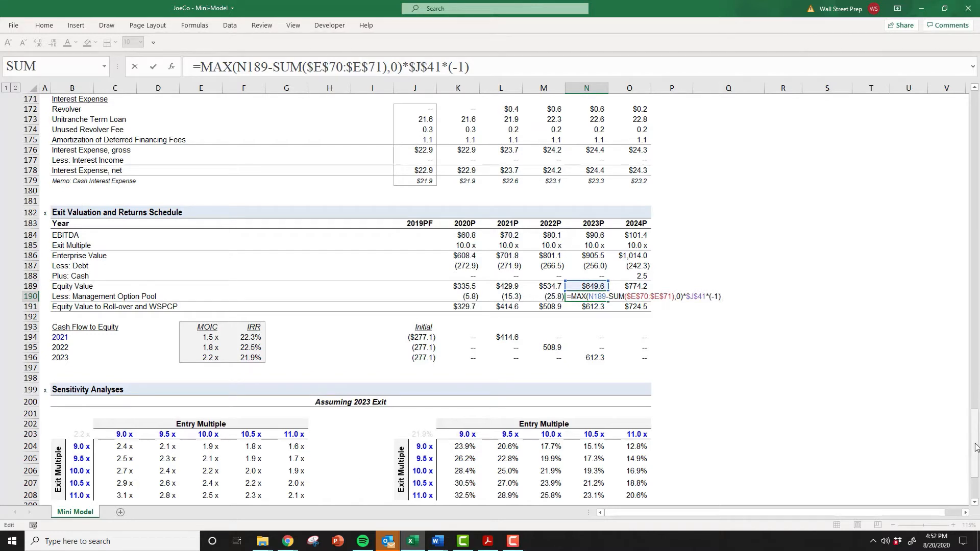
pyautogui.moveTo(976, 448); pyautogui.dragTo(975, 445)
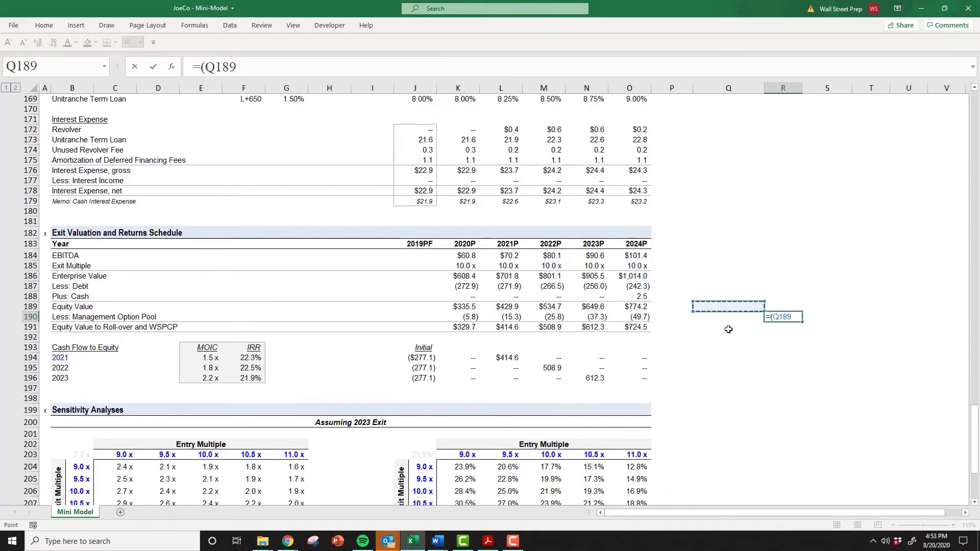
# - Begin the formula in R190 with an opening parenthesis, the 2023P Equity Value in N189 and a minus sign
pyautogui.press('Left')
pyautogui.press('Left')
pyautogui.press('Left')
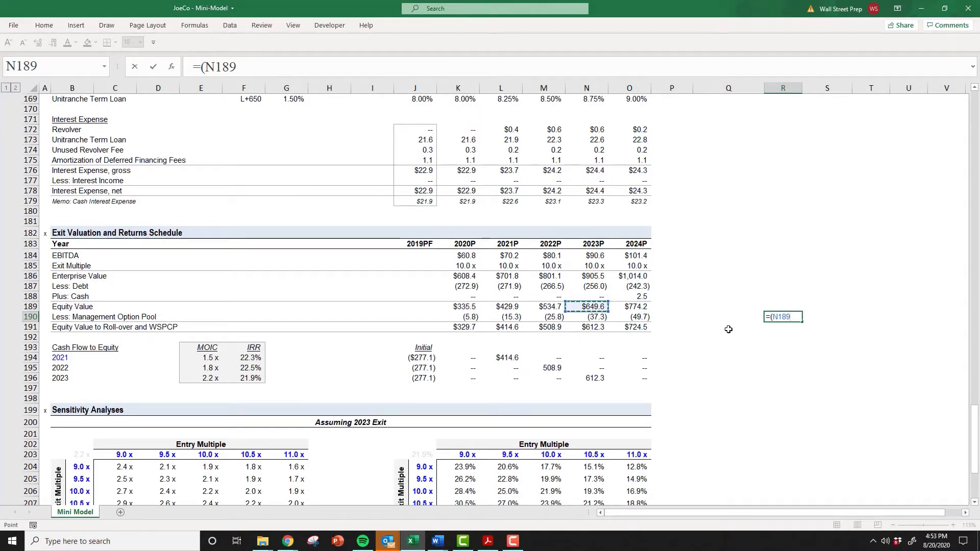
pyautogui.write('-')
# - Complete the R190 formula by subtracting the WSPCP Equity amount in E10 of the Sources table and closing the parenthesis
pyautogui.hotkey('ctrl', 'Home')
pyautogui.press('Right')
pyautogui.press('Down')
pyautogui.press('Down')
pyautogui.press('Down')
pyautogui.press('Down')
pyautogui.press('Down')
pyautogui.press('Down')
pyautogui.press('Down')
pyautogui.press('Down')
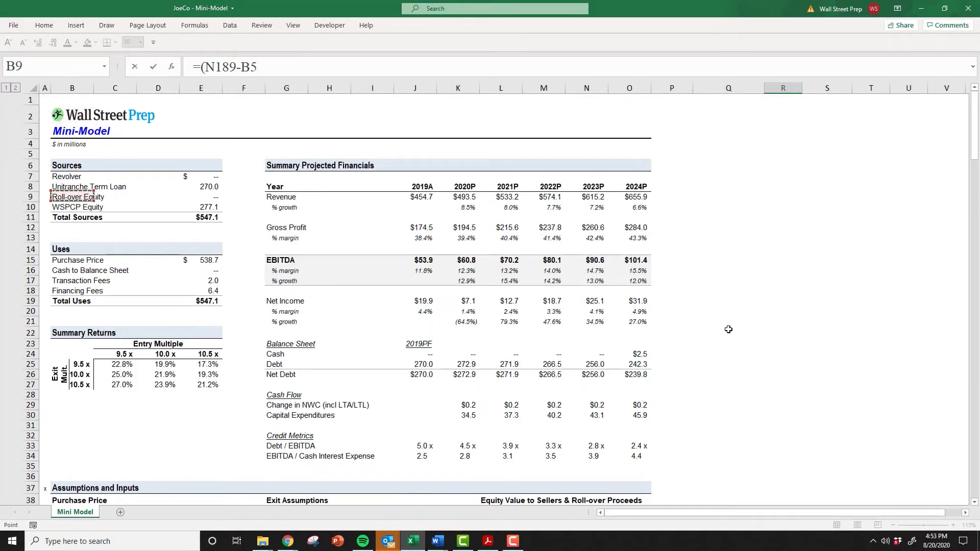
pyautogui.press('Down')
pyautogui.press('Down')
pyautogui.press('Down')
pyautogui.press('Down')
pyautogui.press('Down')
pyautogui.press('Down')
pyautogui.press('Down')
pyautogui.press('Down')
pyautogui.press('Down')
pyautogui.press('Down')
pyautogui.press('Down')
pyautogui.press('Down')
pyautogui.press('Down')
pyautogui.press('Down')
pyautogui.press('Down')
pyautogui.press('Down')
pyautogui.press('Down')
pyautogui.press('Down')
pyautogui.press('Down')
pyautogui.press('Down')
pyautogui.press('Right')
pyautogui.press('Down')
pyautogui.press('Down')
pyautogui.press('Down')
pyautogui.press('Down')
pyautogui.press('Down')
pyautogui.press('Down')
pyautogui.press('Down')
pyautogui.press('Down')
pyautogui.press('Down')
pyautogui.press('Down')
pyautogui.press('Down')
pyautogui.press('Down')
pyautogui.press('Down')
pyautogui.press('Down')
pyautogui.press('Down')
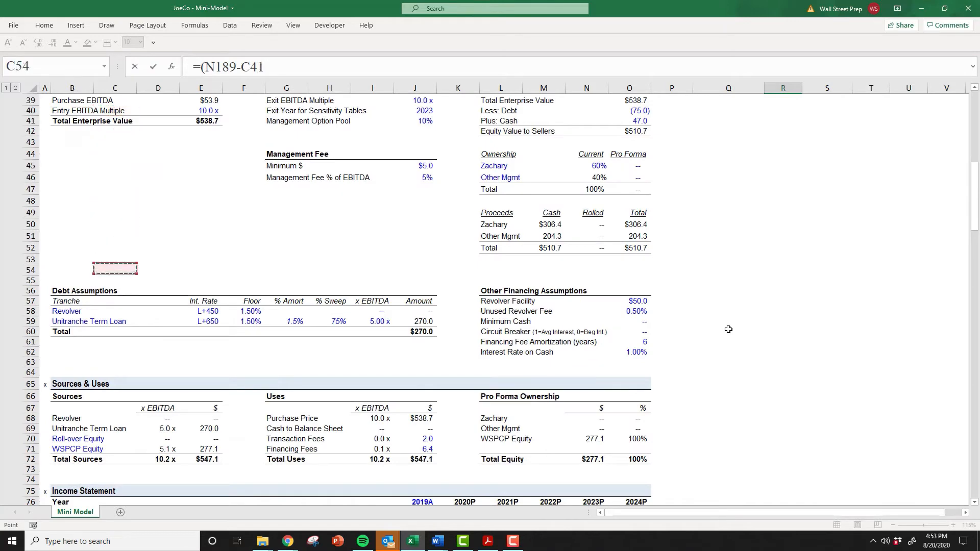
pyautogui.press('Down')
pyautogui.press('Down')
pyautogui.press('Down')
pyautogui.press('Down')
pyautogui.press('Down')
pyautogui.press('Down')
pyautogui.press('Down')
pyautogui.press('Down')
pyautogui.press('Down')
pyautogui.press('Down')
pyautogui.press('Down')
pyautogui.press('Down')
pyautogui.press('Down')
pyautogui.press('Down')
pyautogui.press('Down')
pyautogui.press('Down')
pyautogui.press('Down')
pyautogui.press('Down')
pyautogui.press('Down')
pyautogui.press('Down')
pyautogui.press('Up')
pyautogui.press('Up')
pyautogui.press('Up')
pyautogui.press('Up')
pyautogui.press('Up')
pyautogui.press('Up')
pyautogui.press('Up')
pyautogui.press('Up')
pyautogui.press('Up')
pyautogui.press('Up')
pyautogui.press('Up')
pyautogui.press('Up')
pyautogui.press('Up')
pyautogui.press('Up')
pyautogui.press('Up')
pyautogui.press('Up')
pyautogui.press('Up')
pyautogui.press('Up')
pyautogui.press('Up')
pyautogui.press('Up')
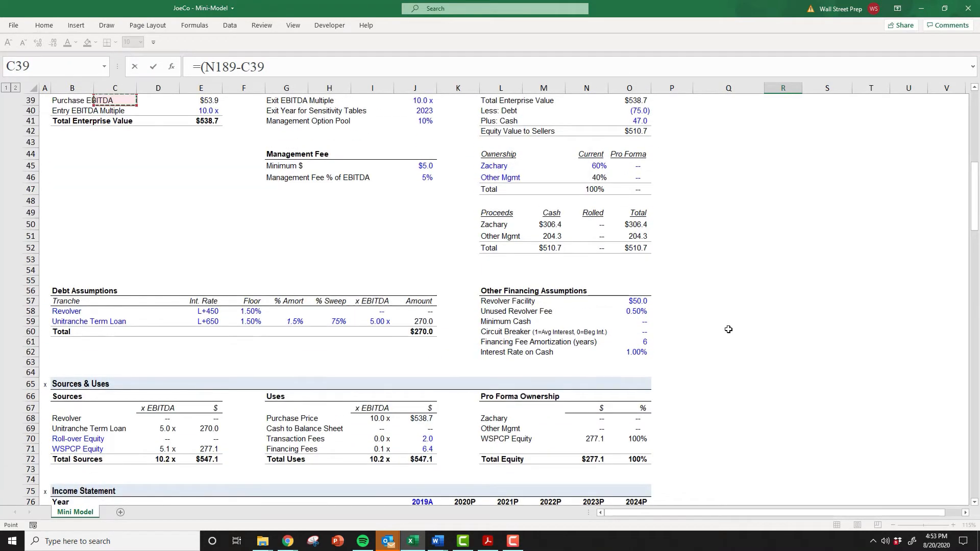
pyautogui.press('Up')
pyautogui.press('Up')
pyautogui.press('Up')
pyautogui.press('Up')
pyautogui.press('Down')
pyautogui.press('Down')
pyautogui.press('Down')
pyautogui.press('Down')
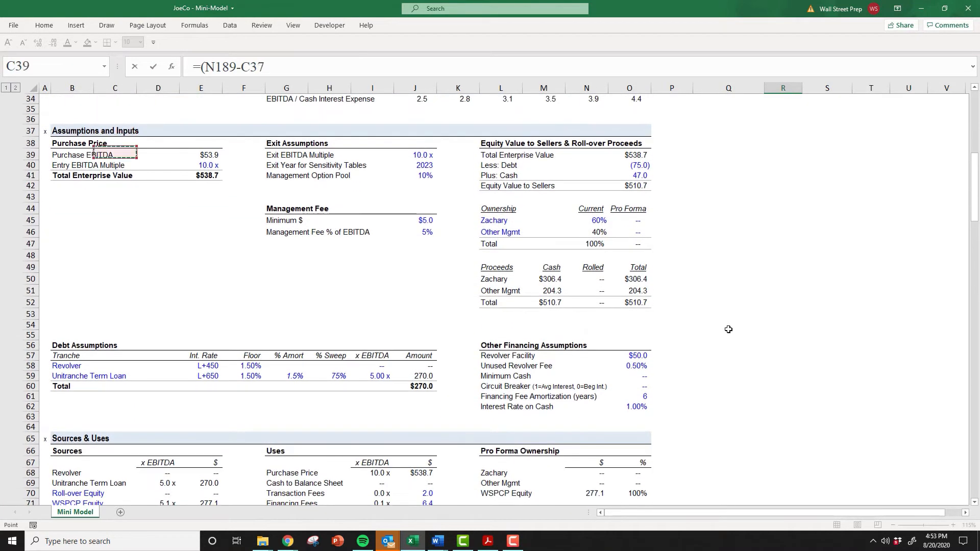
pyautogui.press('Right')
pyautogui.press('Up')
pyautogui.press('Up')
pyautogui.press('Up')
pyautogui.press('Up')
pyautogui.press('Up')
pyautogui.press('Up')
pyautogui.press('Up')
pyautogui.press('Up')
pyautogui.press('Up')
pyautogui.press('Up')
pyautogui.press('Up')
pyautogui.press('Up')
pyautogui.press('Up')
pyautogui.press('Up')
pyautogui.press('Up')
pyautogui.press('Up')
pyautogui.press('Up')
pyautogui.press('Up')
pyautogui.press('Up')
pyautogui.press('Up')
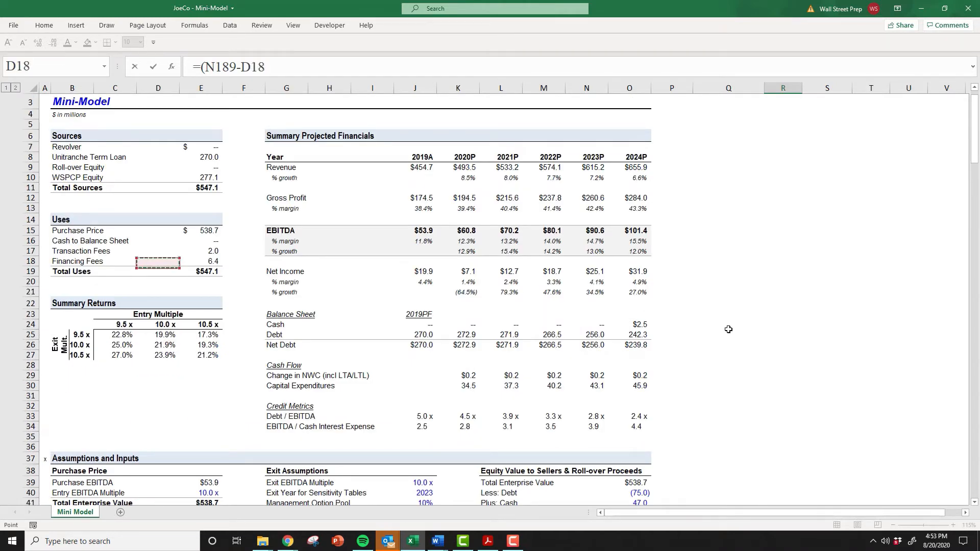
pyautogui.press('Up')
pyautogui.press('Up')
pyautogui.press('Up')
pyautogui.press('Up')
pyautogui.press('Right')
pyautogui.press('Up')
pyautogui.press('Up')
pyautogui.press('Up')
pyautogui.press('Up')
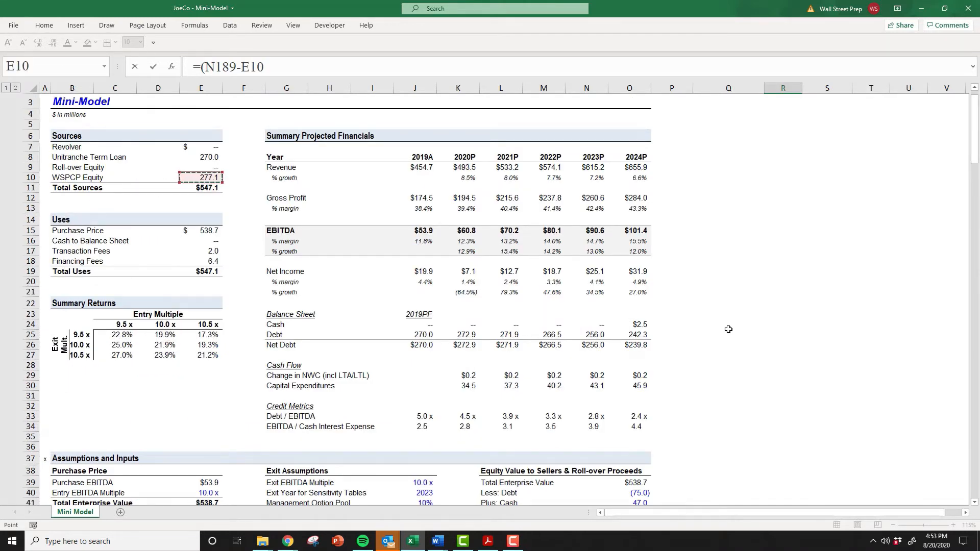
pyautogui.write(')')
pyautogui.press('Return')
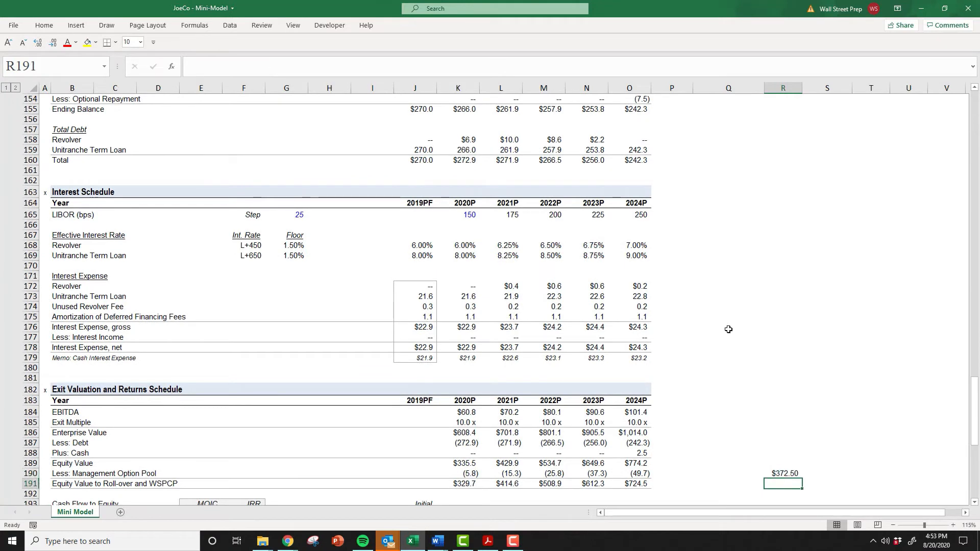
# - Calculate 10% of the equity gain in R191 with the formula =0.1*R190 and review its cell reference
pyautogui.press('Down')
pyautogui.press('Down')
pyautogui.press('Down')
pyautogui.press('Down')
pyautogui.press('Down')
pyautogui.press('Down')
pyautogui.press('Down')
pyautogui.press('Down')
pyautogui.press('Down')
pyautogui.press('Up')
pyautogui.press('Up')
pyautogui.press('Up')
pyautogui.press('Up')
pyautogui.press('Up')
pyautogui.press('Up')
pyautogui.press('Up')
pyautogui.press('Up')
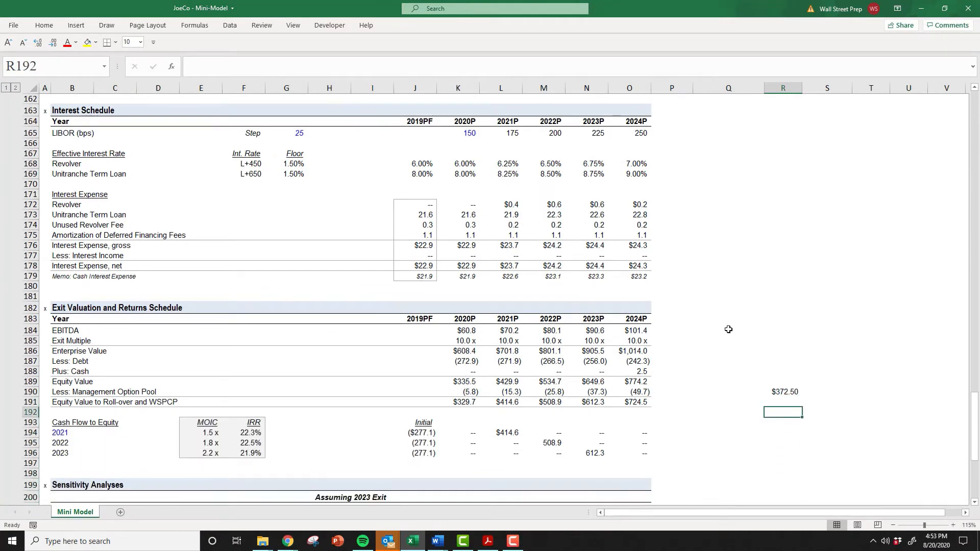
pyautogui.press('Up')
pyautogui.write('=')
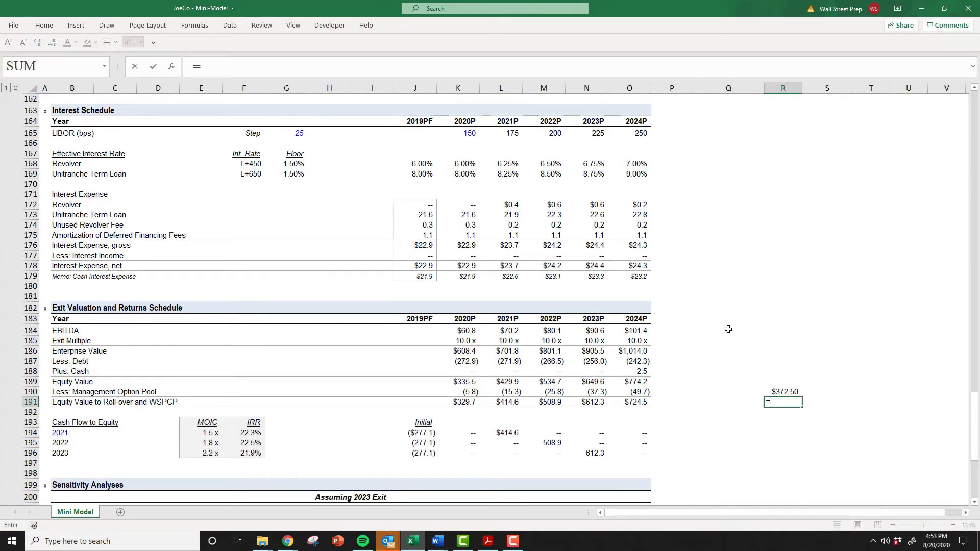
pyautogui.write('0.1*')
pyautogui.press('Up')
pyautogui.press('Return')
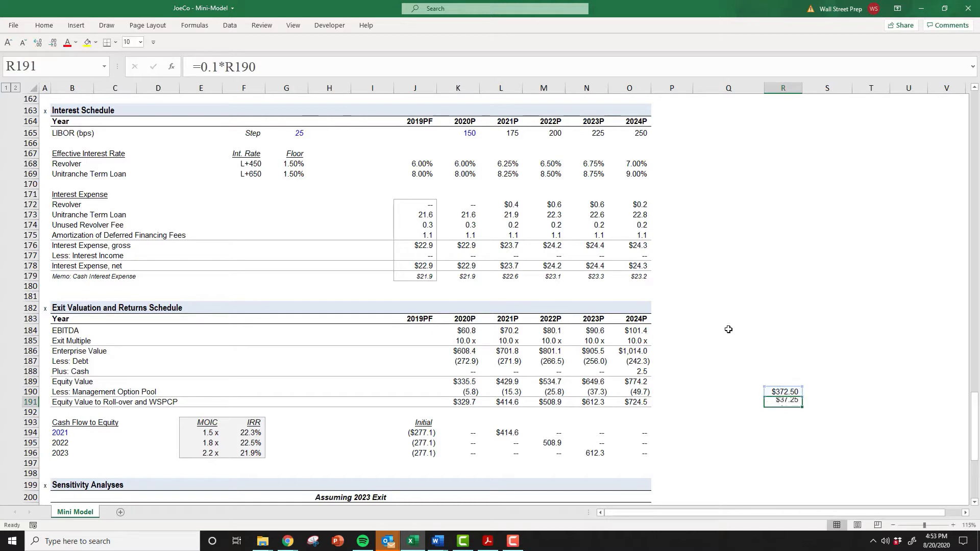
pyautogui.press('F2')
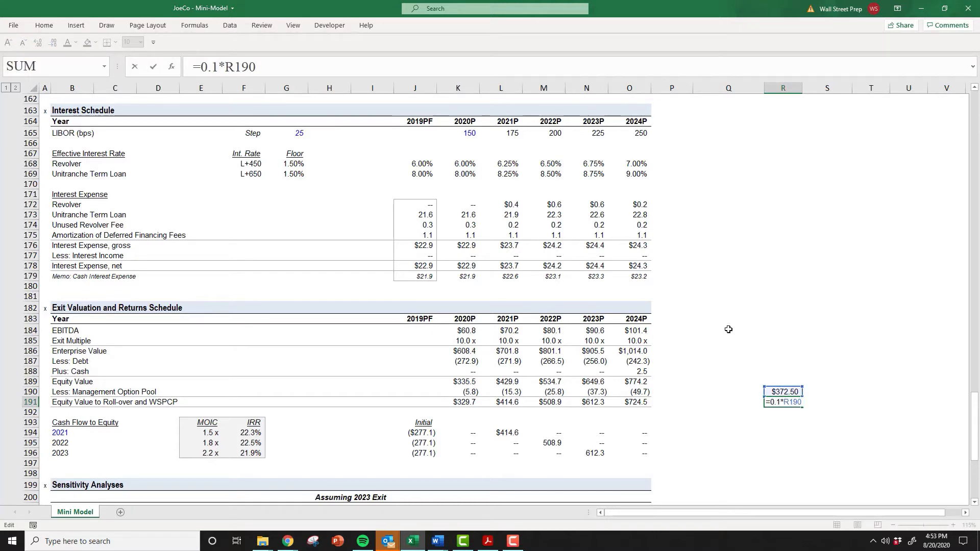
pyautogui.hotkey('ctrl', 'Return')
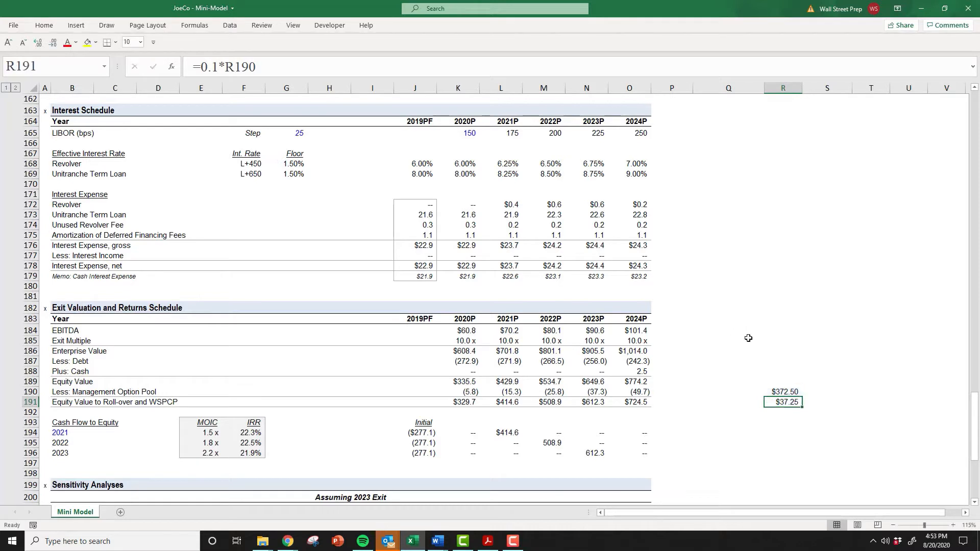
# - Compare the side calculation with the 2023P Less: Management Option Pool cell and clear R190:R191
pyautogui.click(578, 391)
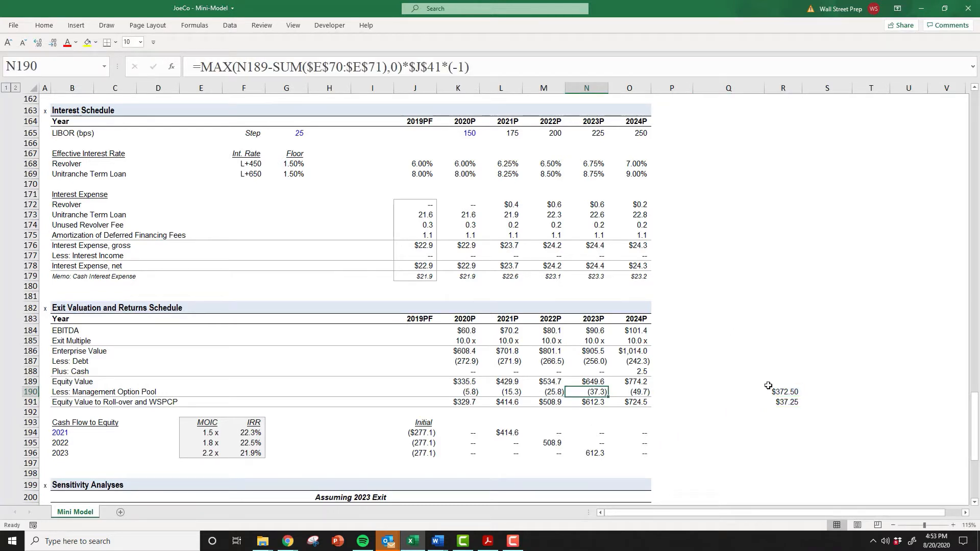
pyautogui.moveTo(781, 391); pyautogui.dragTo(780, 401)
pyautogui.press('Delete')
# - Inspect the 2023P Equity Value to Roll-over and WSPCP formula along with the option pool cell that feeds it
pyautogui.click(588, 401)
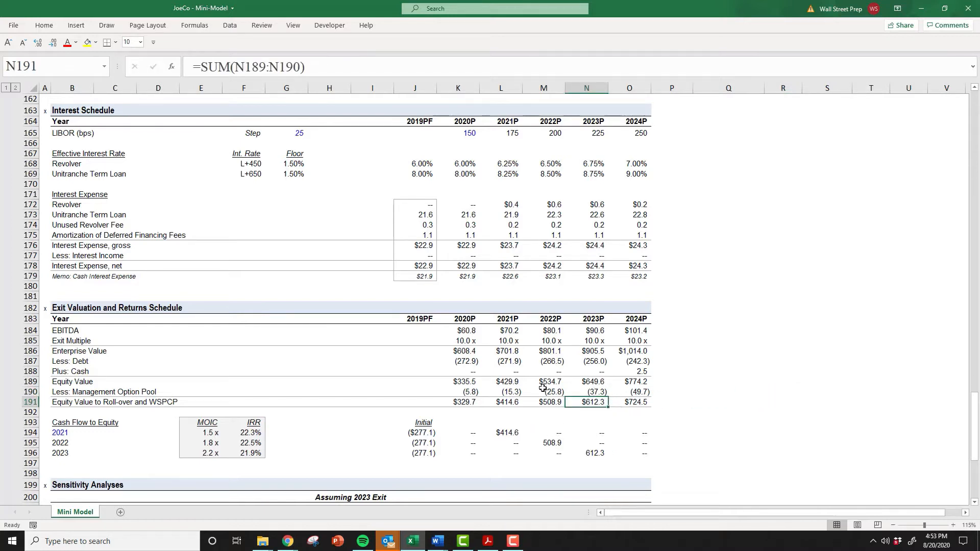
pyautogui.click(579, 393)
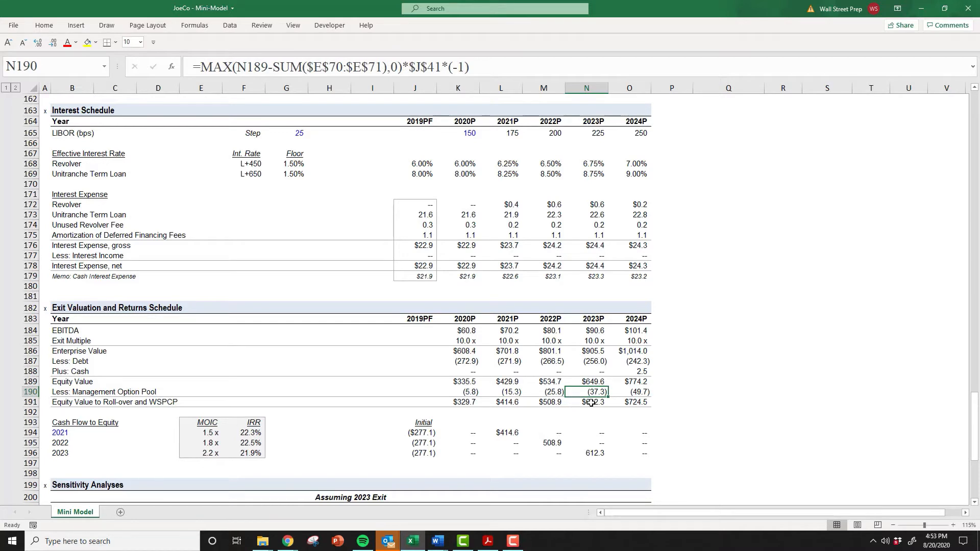
pyautogui.click(591, 403)
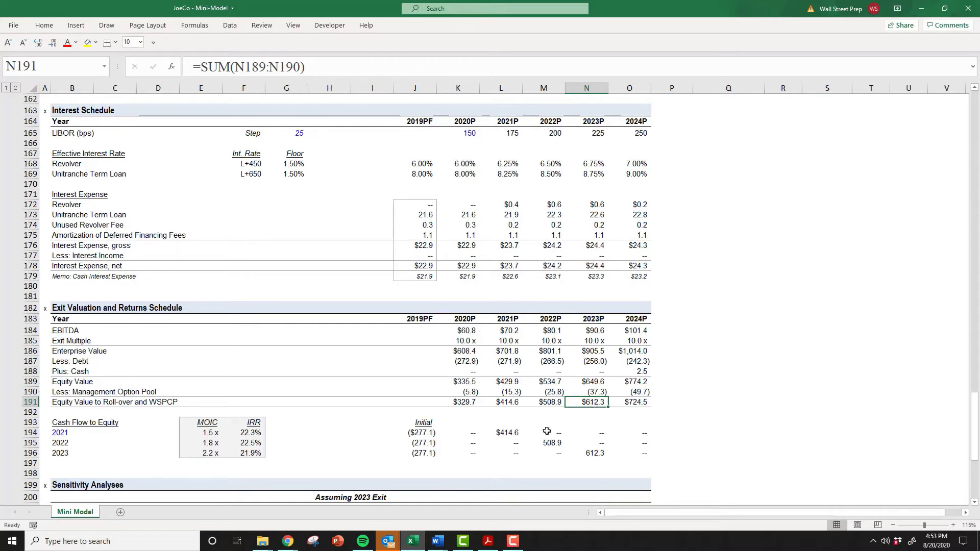
# - Inspect the 2023P exit proceeds and Initial investment formulas in the 2023 row of Cash Flow to Equity
pyautogui.scroll(-3, 528, 453)
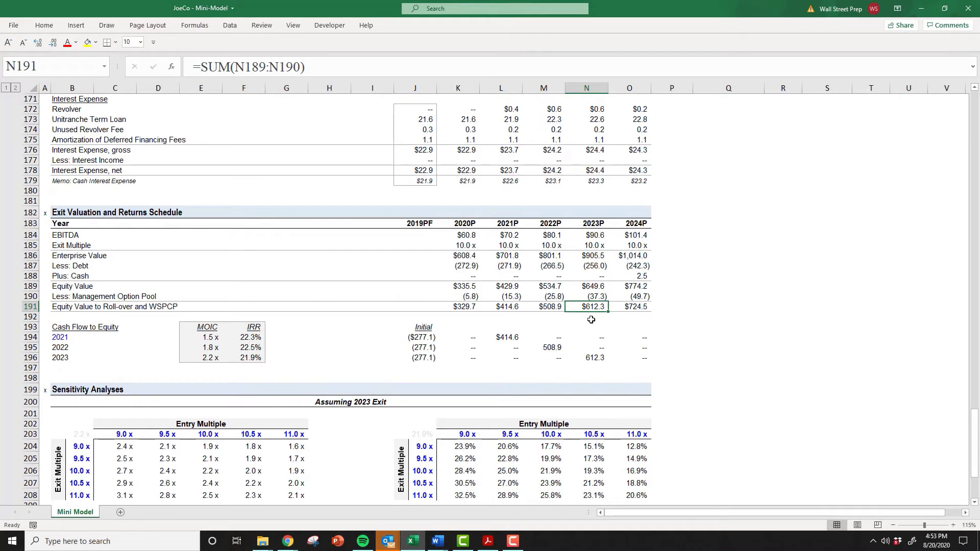
pyautogui.click(596, 360)
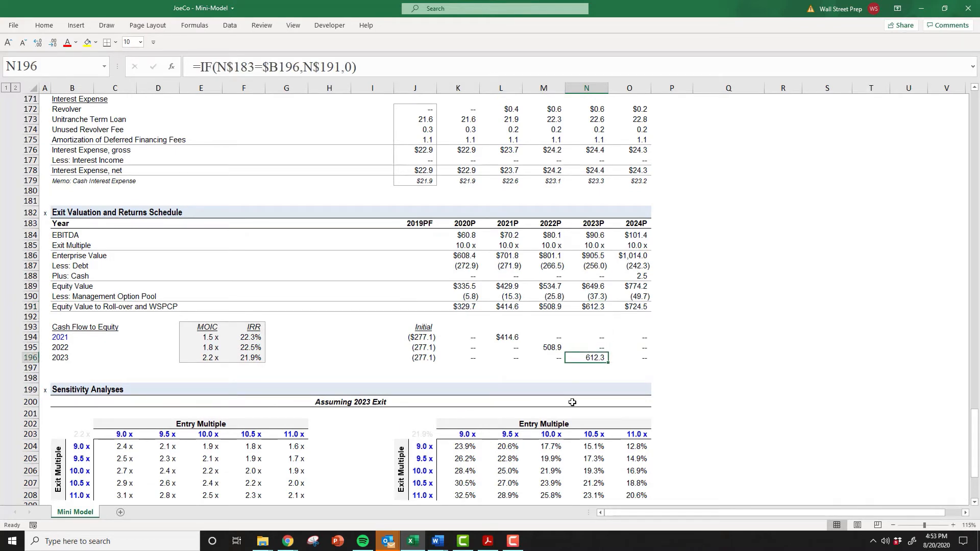
pyautogui.click(426, 357)
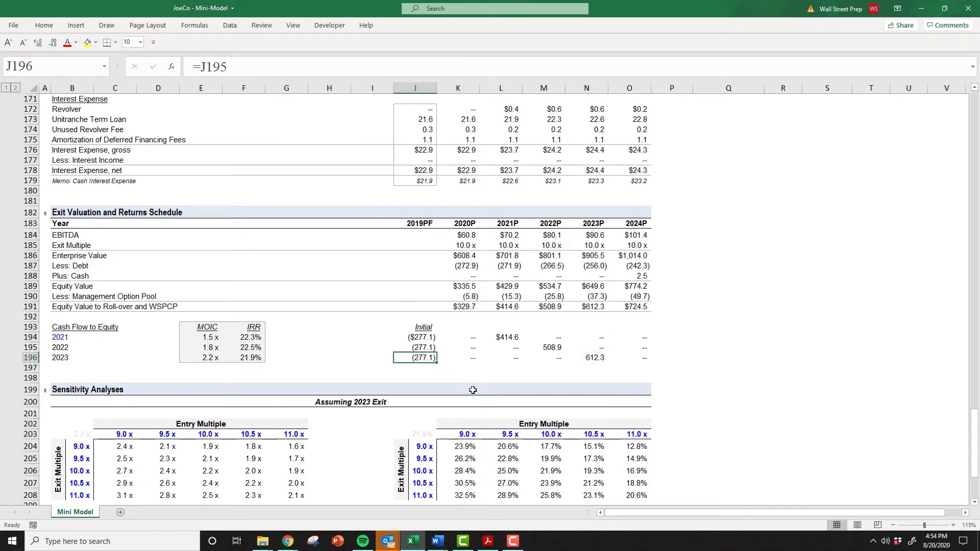
# - Inspect the Initial investment, IRR and MOIC formulas in the 2023 row of Cash Flow to Equity
pyautogui.press('F2')
pyautogui.press('Escape')
pyautogui.click(255, 359)
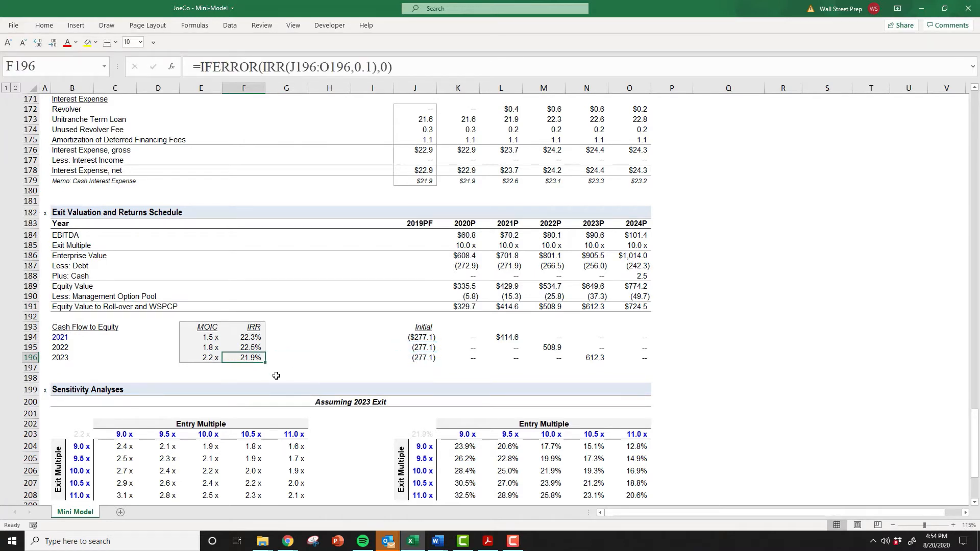
pyautogui.click(211, 357)
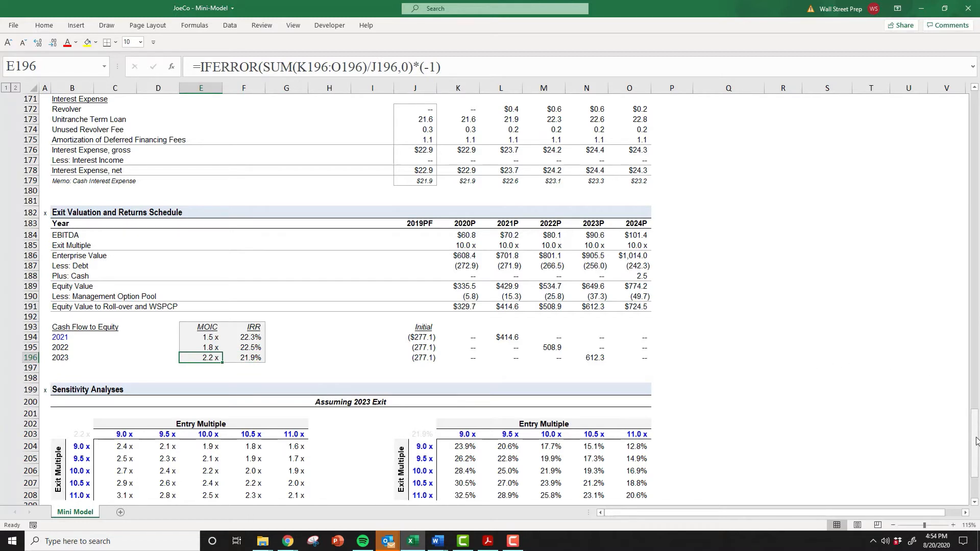
pyautogui.click(257, 358)
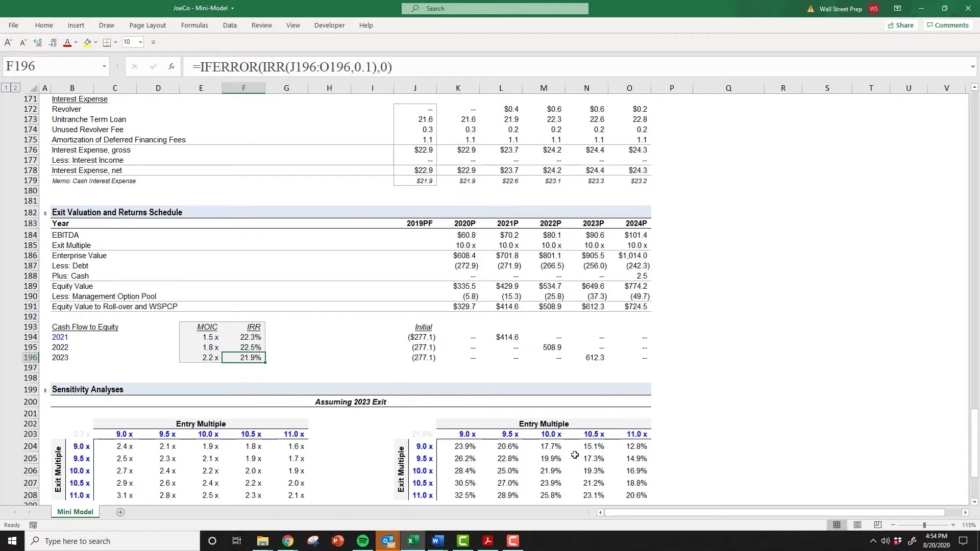
# - Review the Sensitivity Analyses tables, including the data-table formula in M207, against the 2023 MOIC and IRR in E196:F196
pyautogui.scroll(-3, 527, 447)
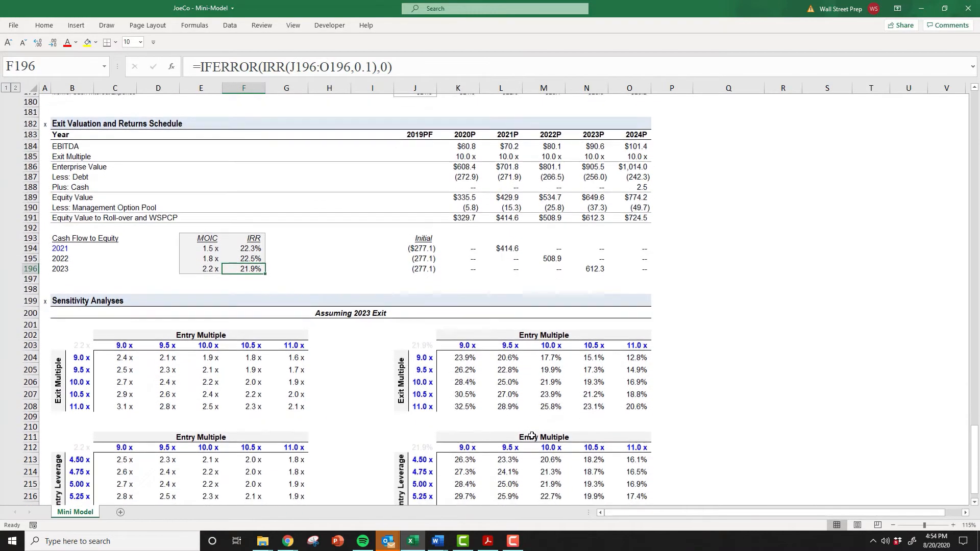
pyautogui.scroll(-1, 422, 367)
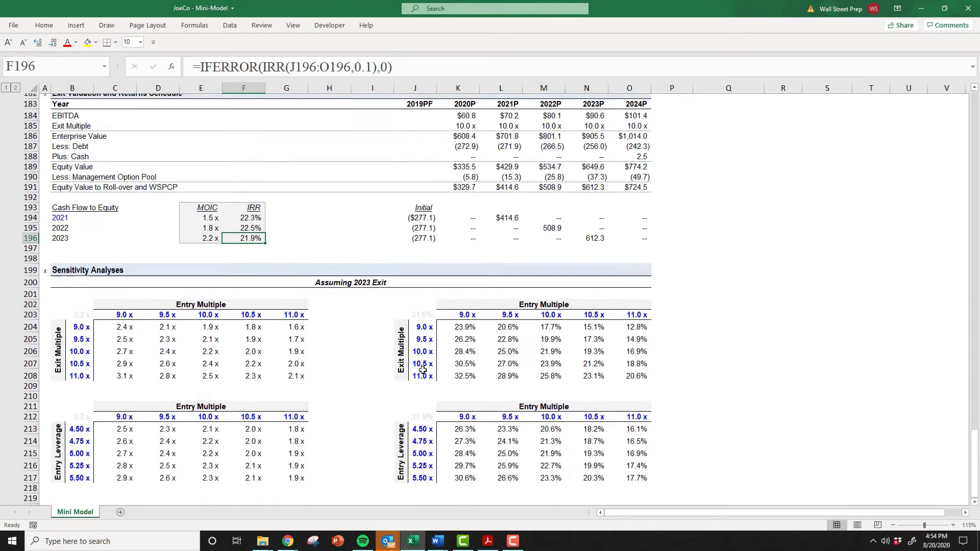
pyautogui.click(539, 354)
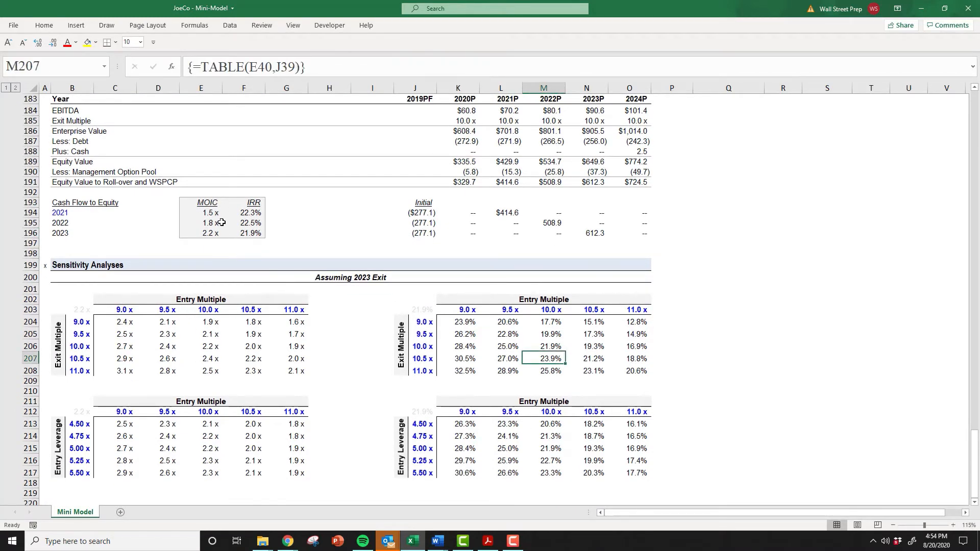
pyautogui.click(257, 234)
pyautogui.moveTo(208, 234); pyautogui.dragTo(243, 233)
pyautogui.scroll(1, 559, 265)
pyautogui.scroll(2, 559, 266)
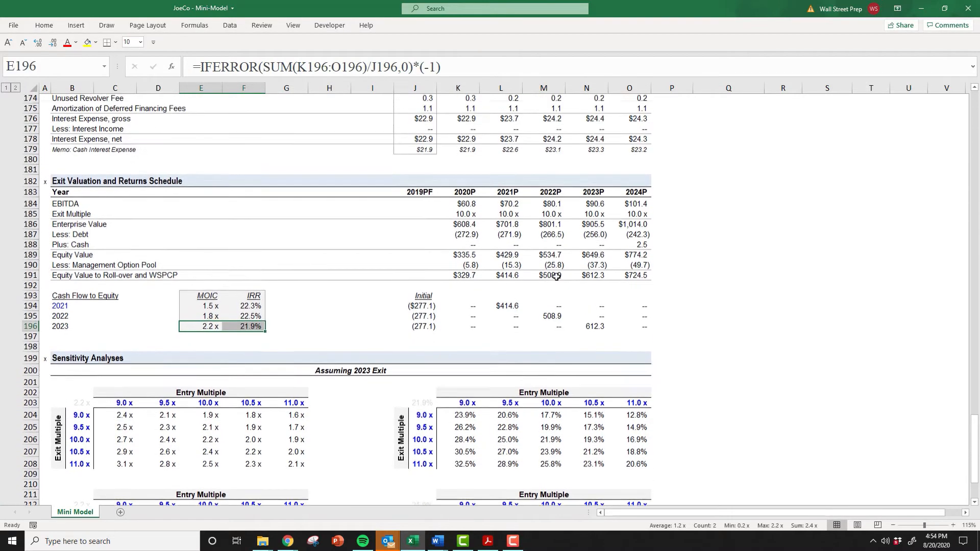
# - Return to the start of the sheet and review the summary section, including Summary Projected Financials
pyautogui.click(348, 235)
pyautogui.hotkey('ctrl', 'Home')
pyautogui.scroll(1, 336, 234)
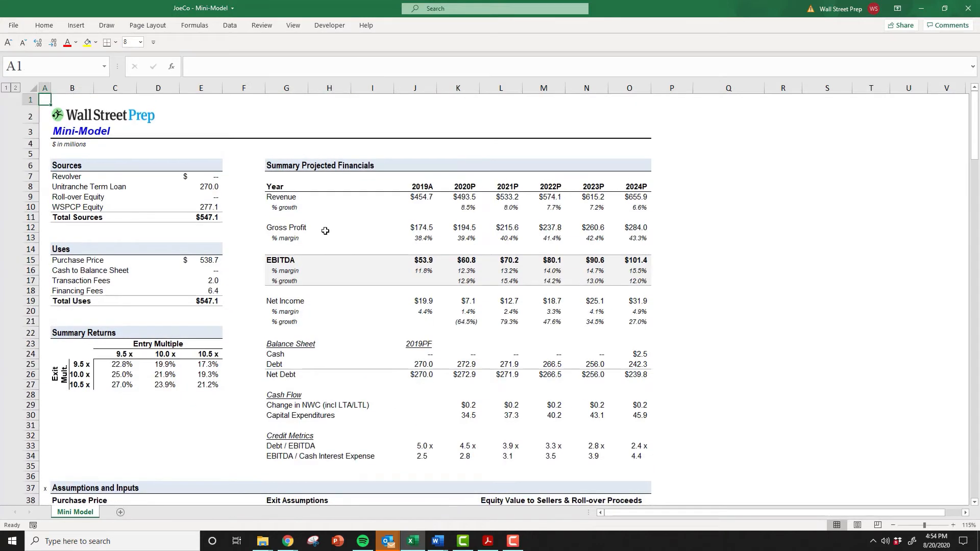
pyautogui.moveTo(57, 146); pyautogui.dragTo(635, 455)
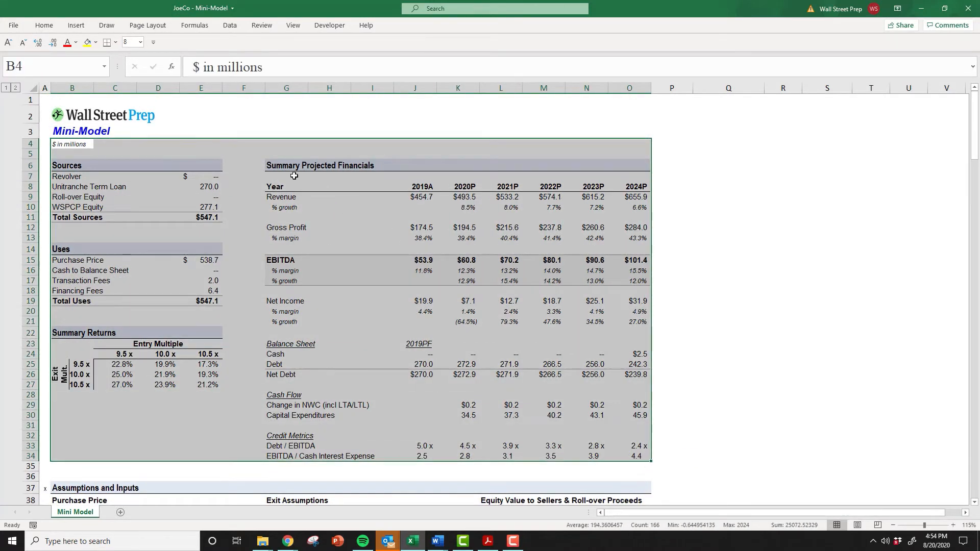
pyautogui.moveTo(294, 164); pyautogui.dragTo(637, 456)
# - Inspect the Summary Returns grid in C25:E27, including the D26 link to the sensitivity table
pyautogui.click(156, 372)
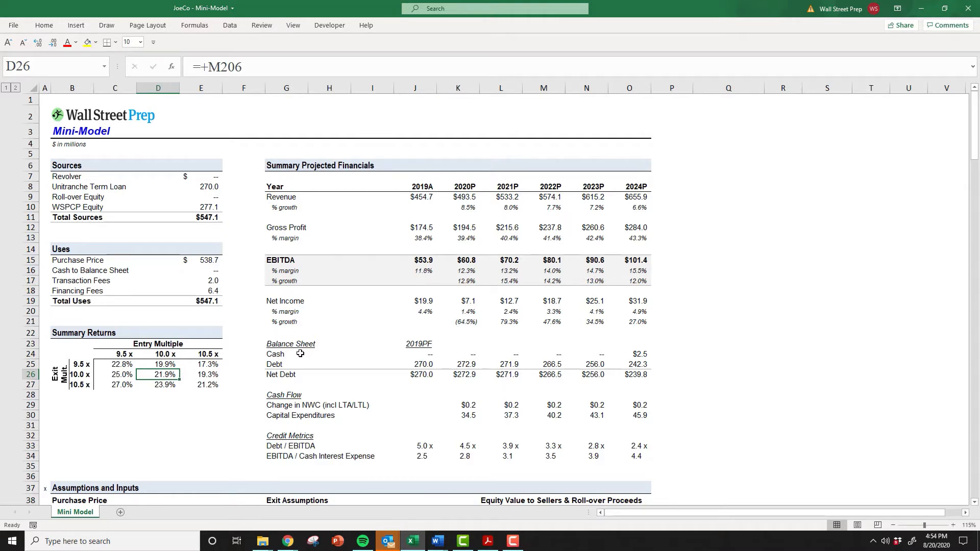
pyautogui.moveTo(120, 363); pyautogui.dragTo(196, 385)
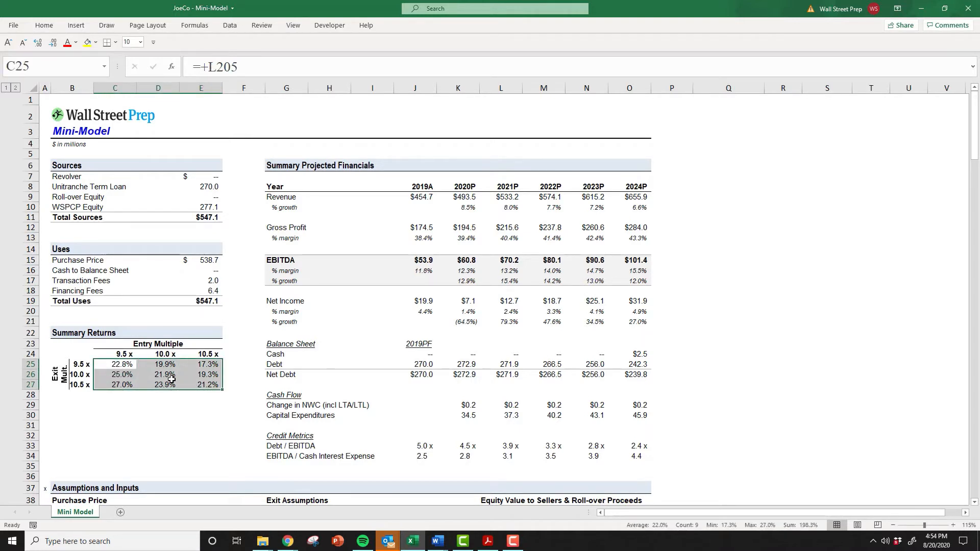
pyautogui.click(337, 353)
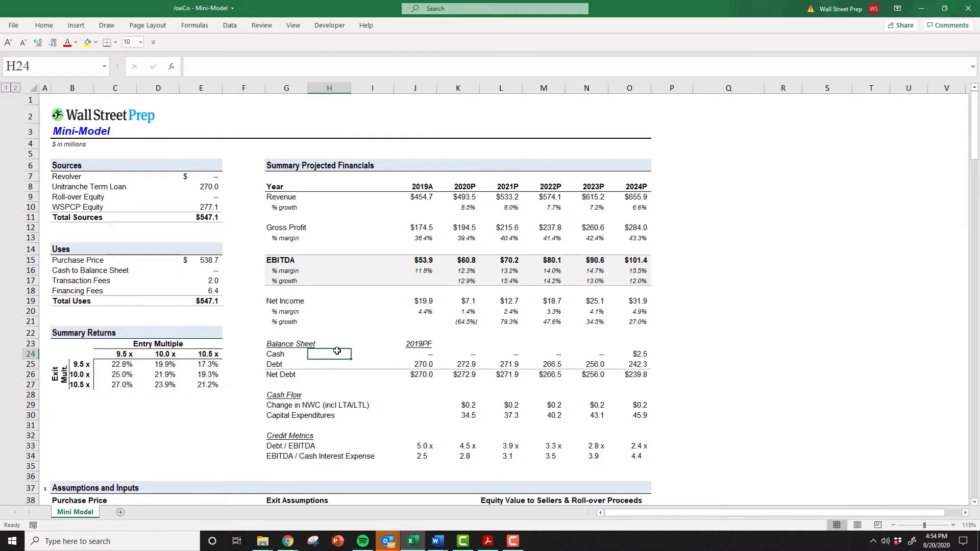
# - Review Assumptions and Inputs, examining the Current and Pro Forma percentages in the first Ownership row
pyautogui.scroll(-6, 343, 355)
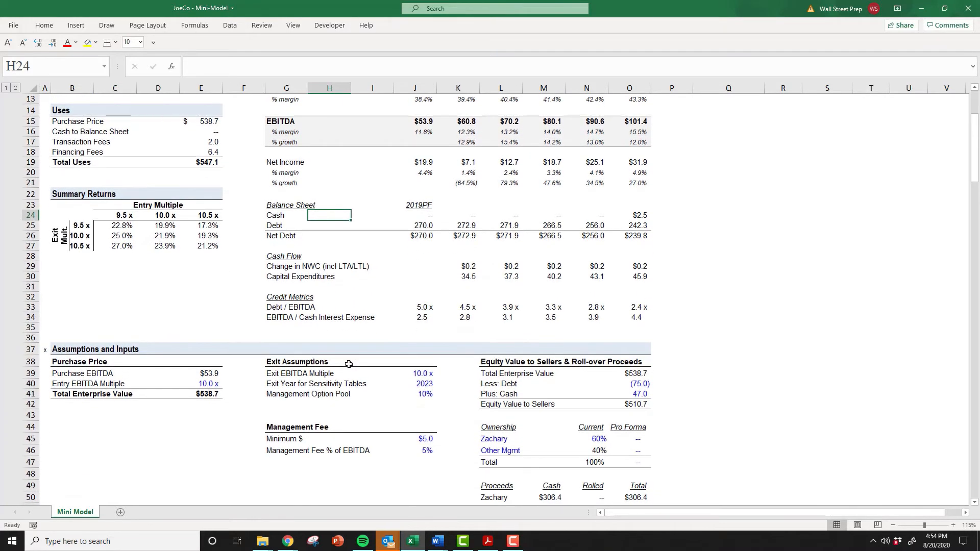
pyautogui.scroll(-6, 348, 363)
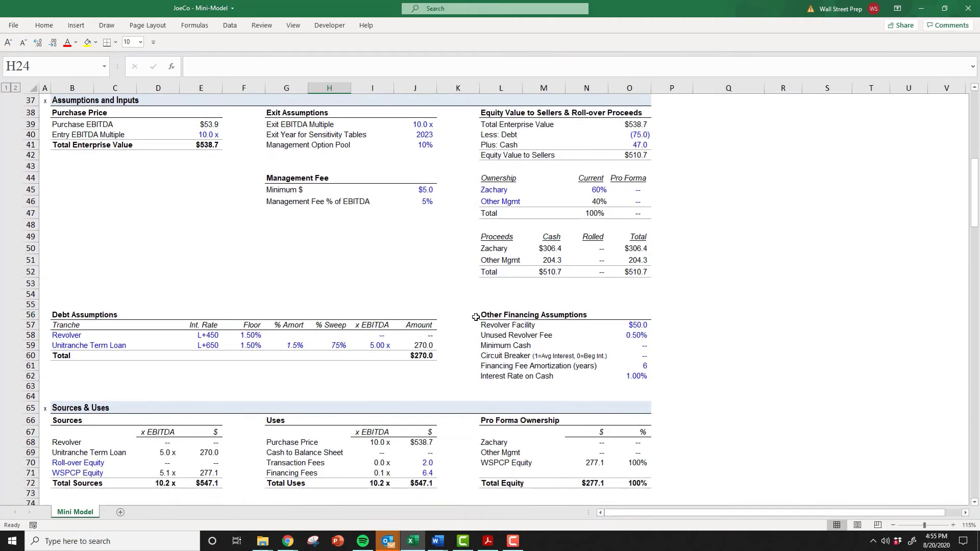
pyautogui.click(474, 312)
pyautogui.scroll(1, 571, 333)
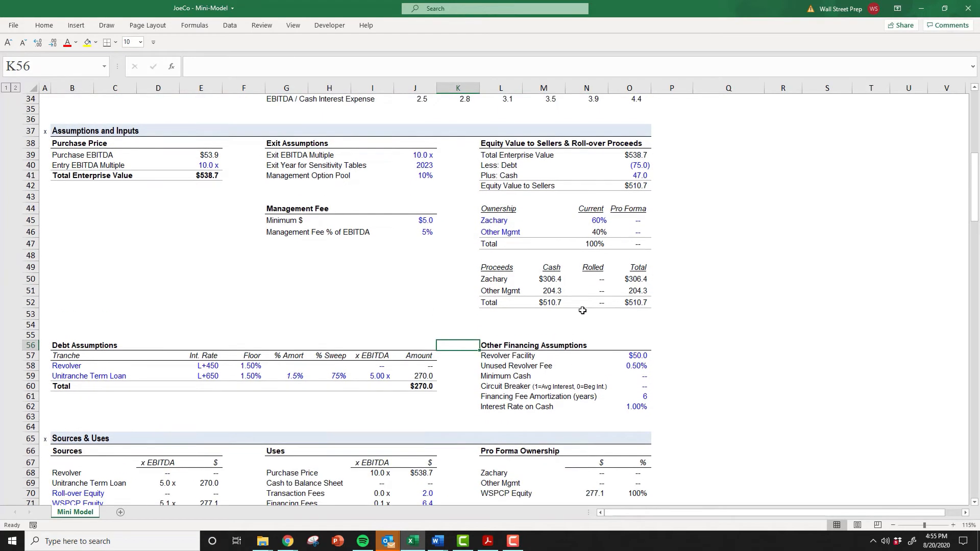
pyautogui.click(596, 221)
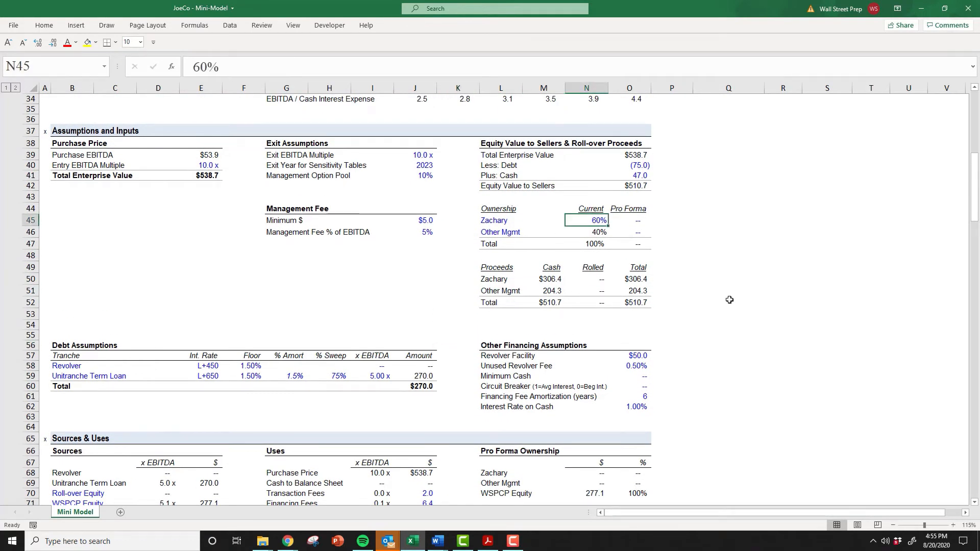
pyautogui.press('Right')
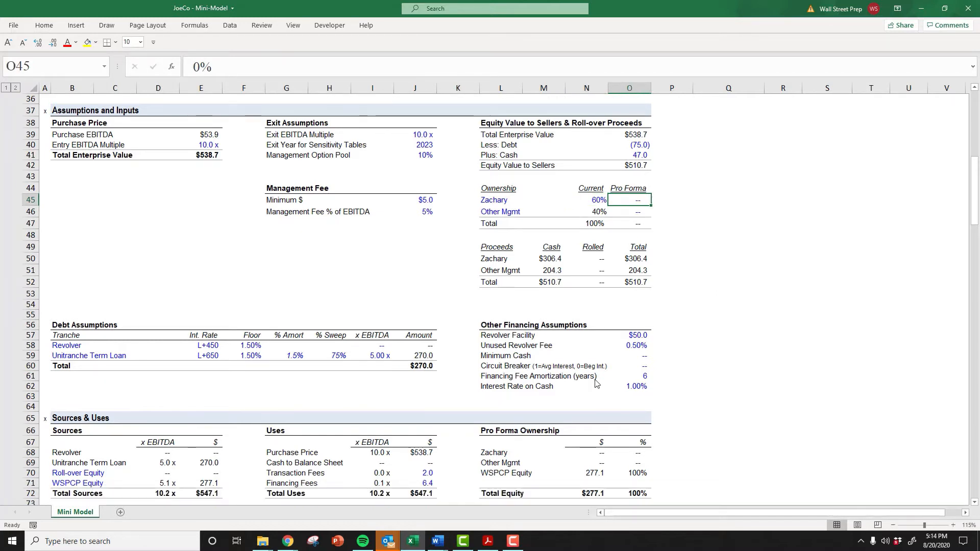
pyautogui.press('Right')
pyautogui.press('Left')
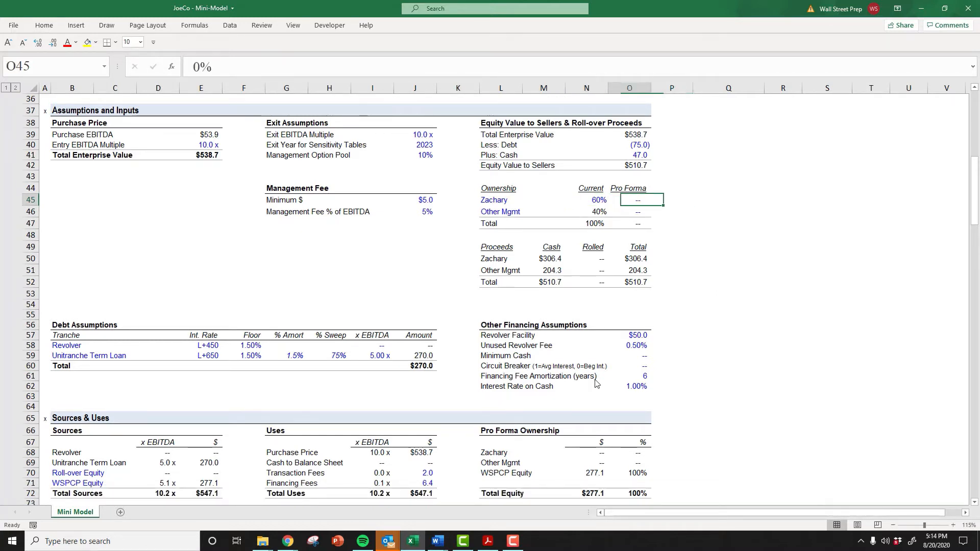
pyautogui.press('Left')
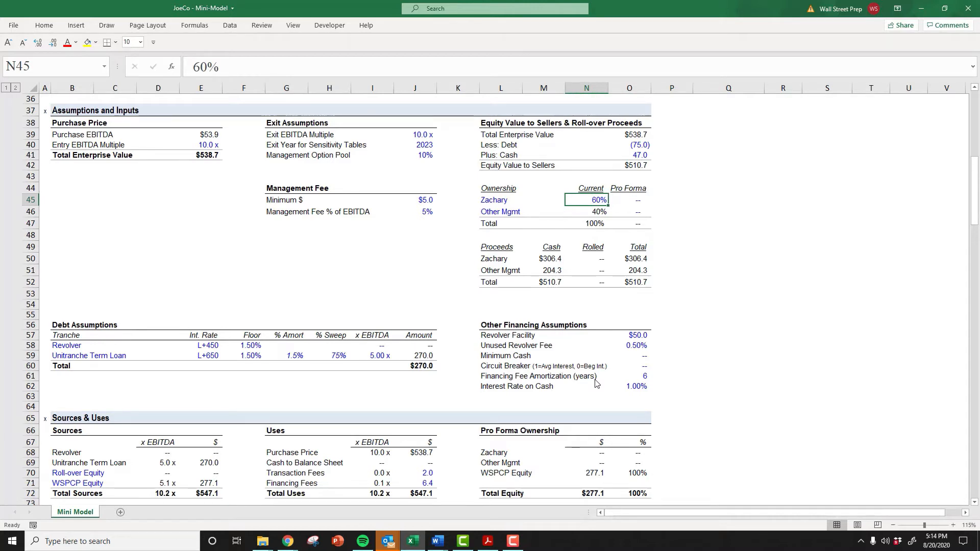
pyautogui.press('Right')
pyautogui.press('Down')
pyautogui.press('Down')
pyautogui.press('Down')
pyautogui.press('Down')
pyautogui.press('Down')
pyautogui.press('Down')
pyautogui.press('Down')
pyautogui.press('Down')
pyautogui.press('Down')
pyautogui.press('Down')
pyautogui.press('Left')
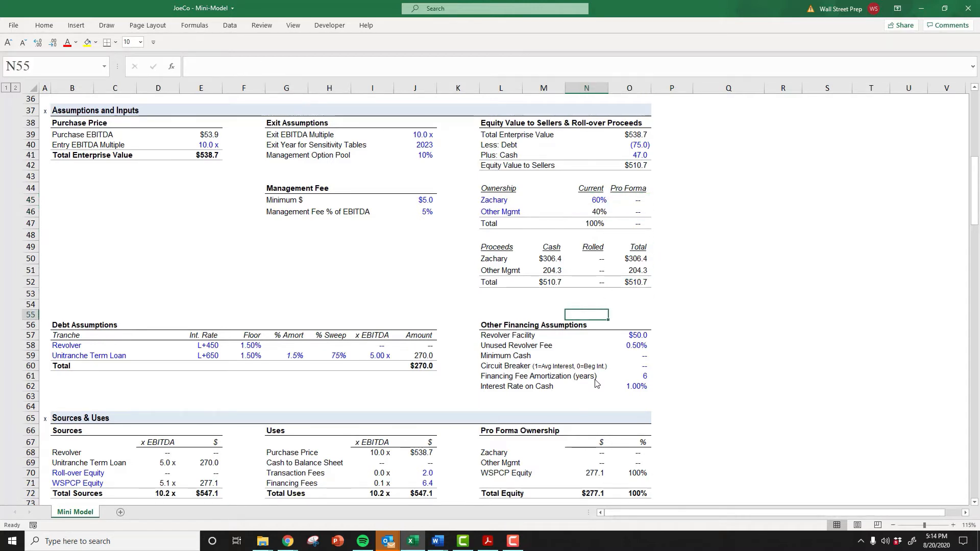
# - Inspect the WSPCP Equity and Total Sources formulas in the Sources table, including the range that Total Sources adds up
pyautogui.click(202, 484)
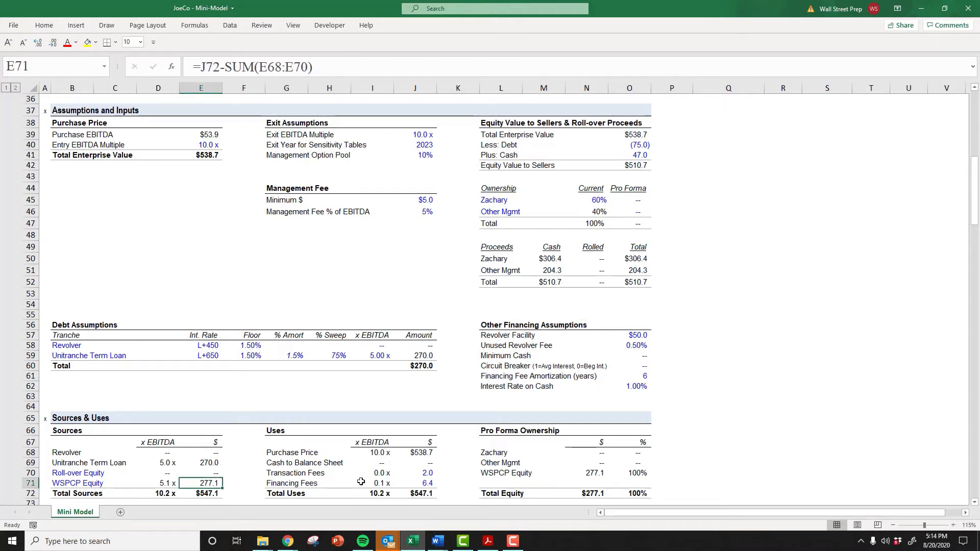
pyautogui.press('Down')
pyautogui.hotkey('alt', '=')
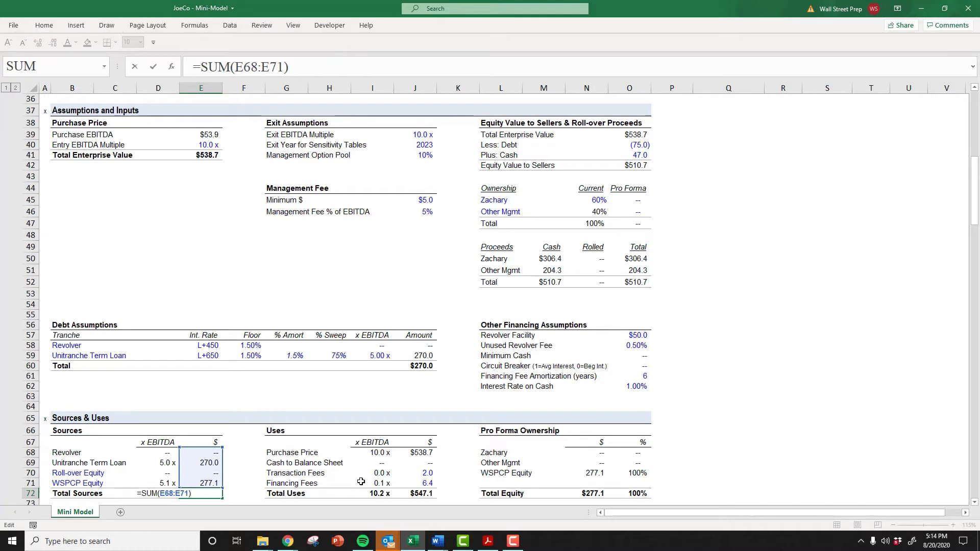
pyautogui.scroll(-2, 362, 479)
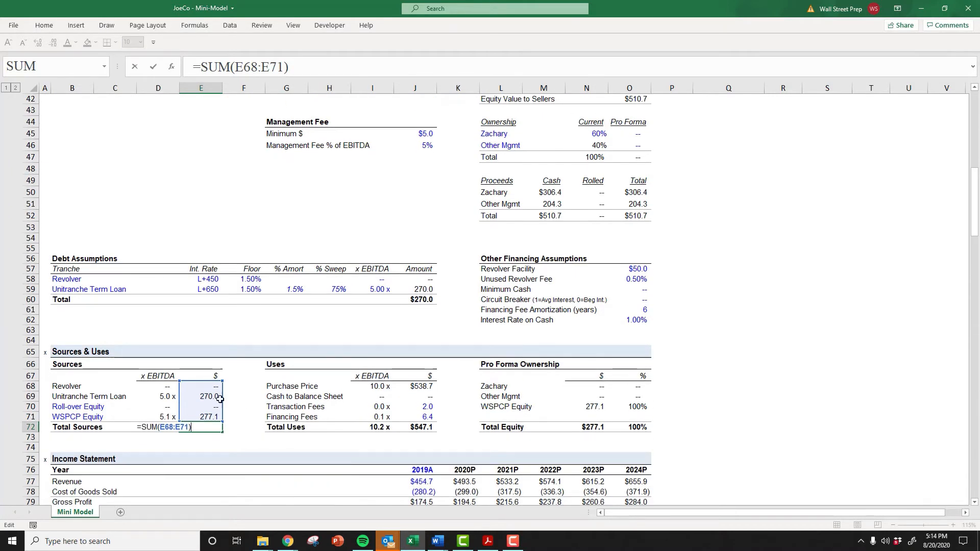
pyautogui.press('Return')
# - Trace the WSPCP Equity plug formula back to Total Uses and the other sources, including the Unitranche Term Loan link
pyautogui.click(197, 397)
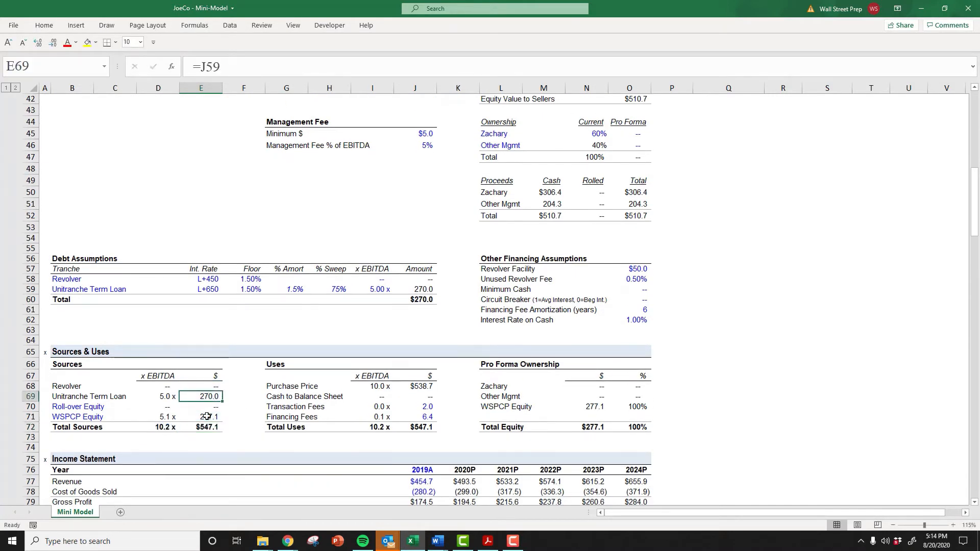
pyautogui.doubleClick(209, 417)
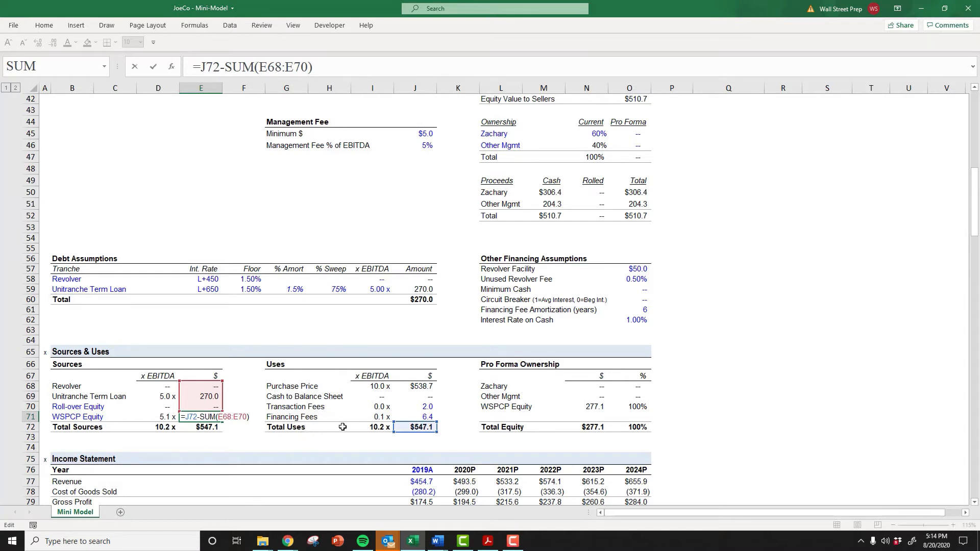
pyautogui.click(209, 417)
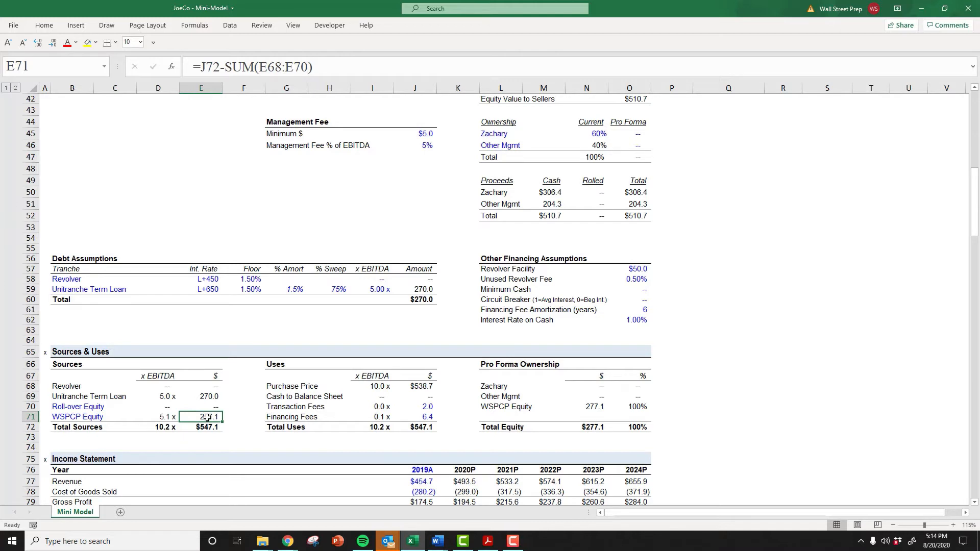
pyautogui.doubleClick(207, 418)
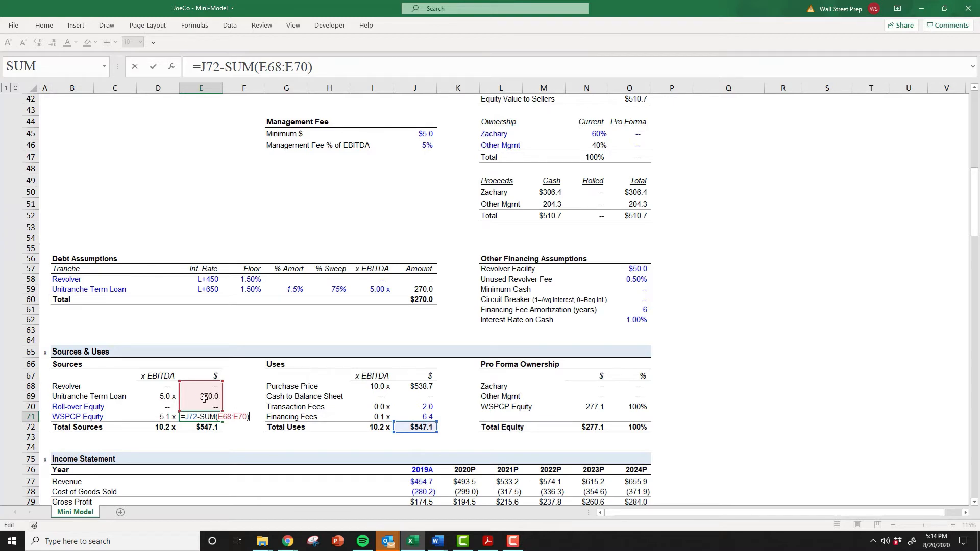
pyautogui.press('Escape')
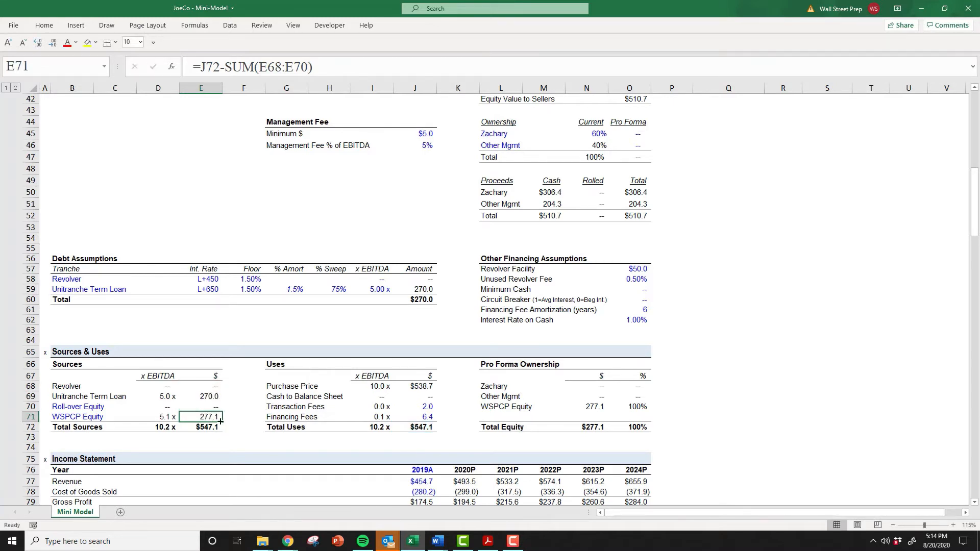
pyautogui.click(208, 428)
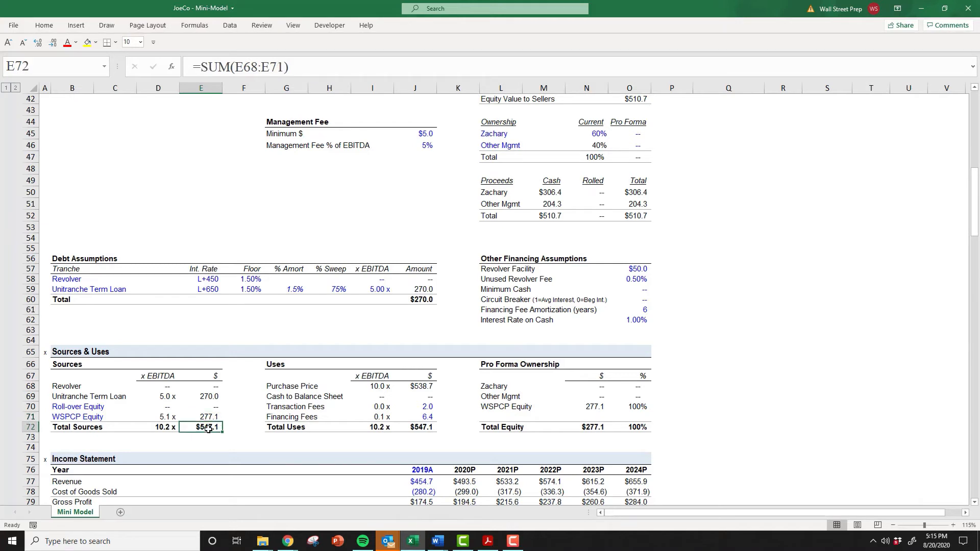
# - Set the Pro Forma ownership in the first Ownership row, O45, to 20%
pyautogui.click(744, 240)
pyautogui.scroll(1, 724, 237)
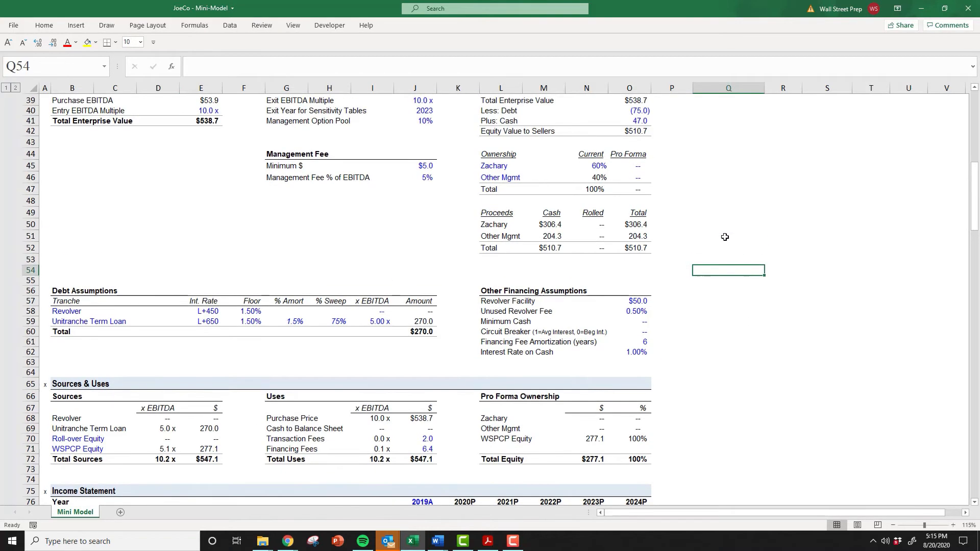
pyautogui.click(673, 178)
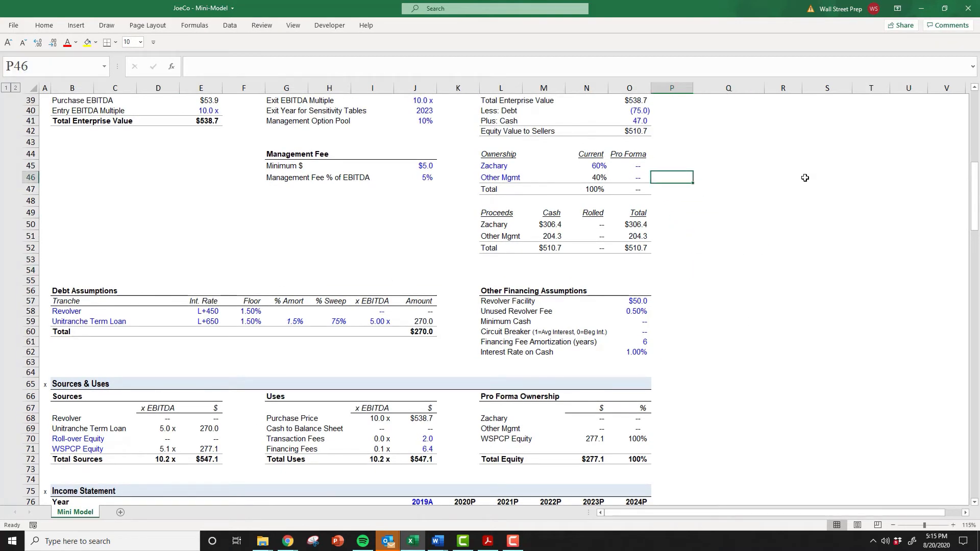
pyautogui.press('Up')
pyautogui.press('Left')
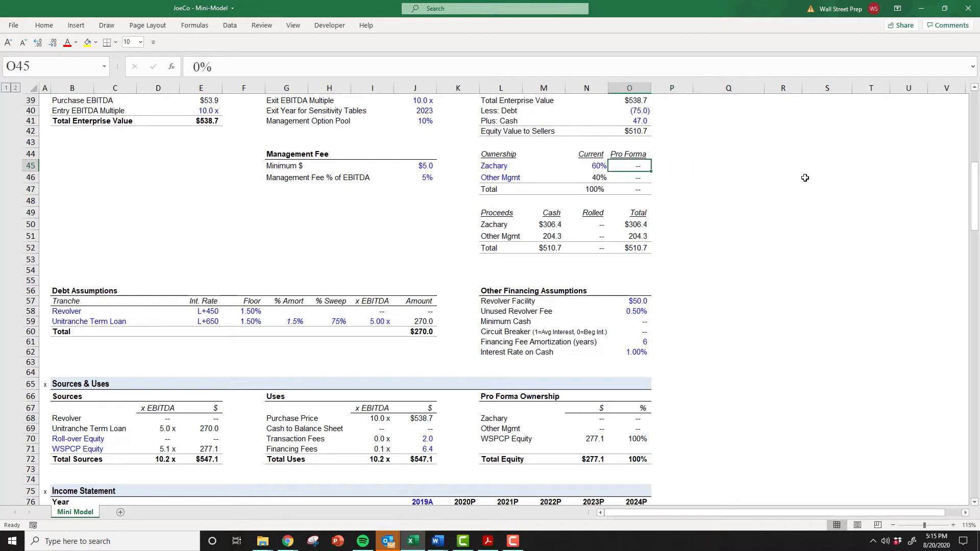
pyautogui.write('20')
pyautogui.press('Return')
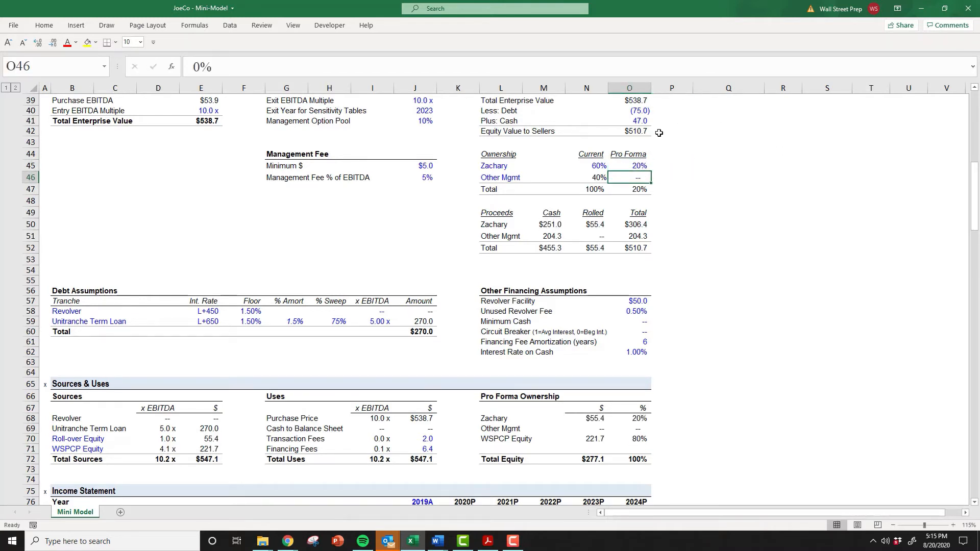
# - Set the Pro Forma ownership for Other Mgmt to 10%
pyautogui.click(634, 164)
pyautogui.click(634, 179)
pyautogui.write('10')
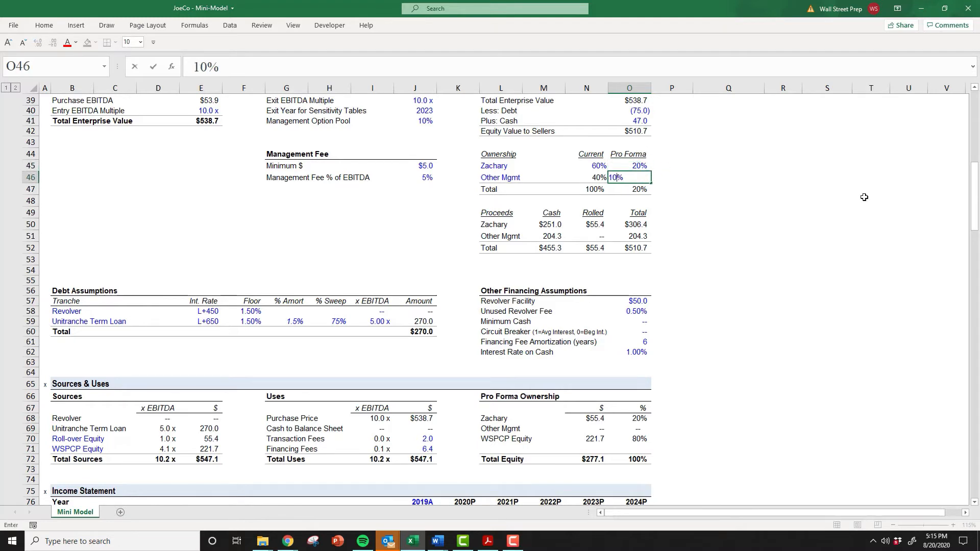
pyautogui.press('Tab')
pyautogui.press('Right')
pyautogui.press('Up')
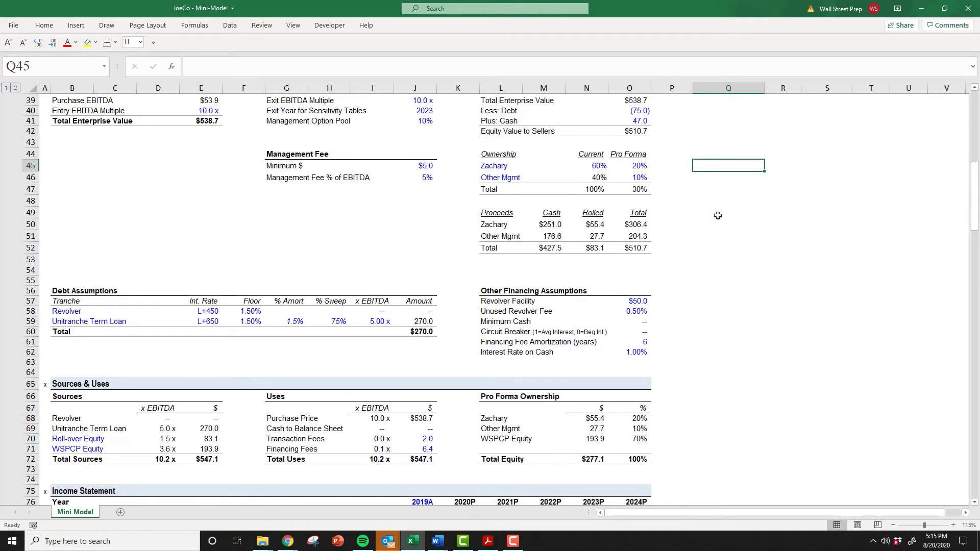
# - In Q45, calculate the total equity needed as Total Uses less the Unitranche Term Loan and Revolver with =J72-(E69+E68), and check its references
pyautogui.write('=')
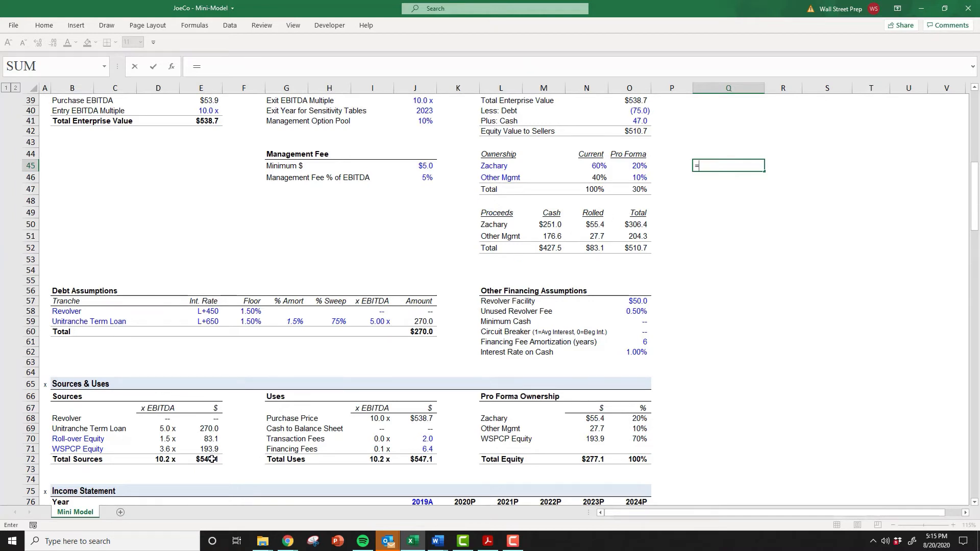
pyautogui.click(420, 459)
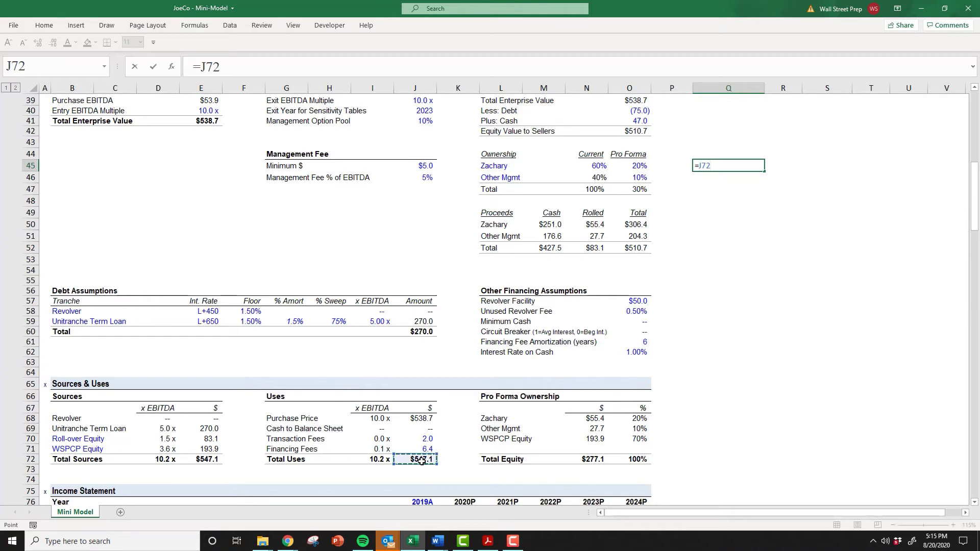
pyautogui.write('-(')
pyautogui.moveTo(213, 419); pyautogui.dragTo(212, 439)
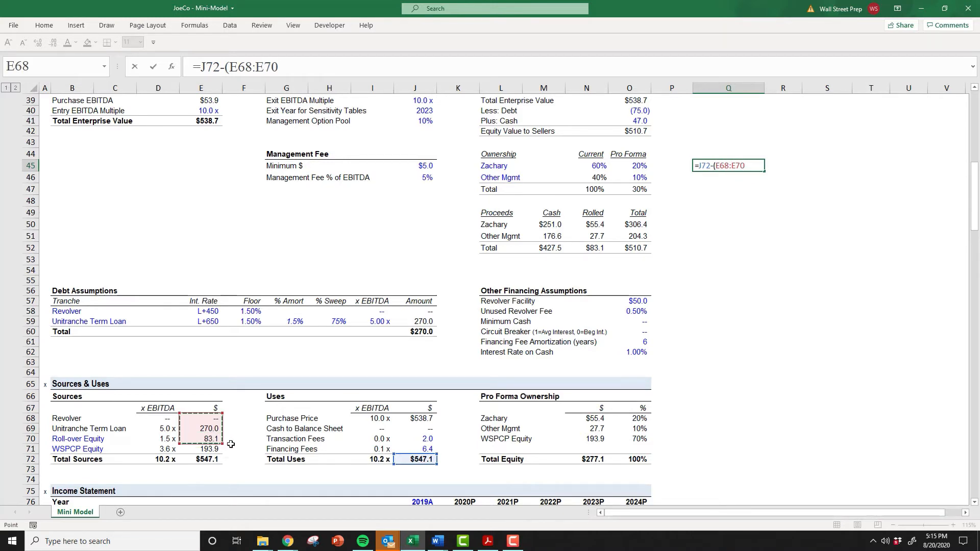
pyautogui.click(212, 429)
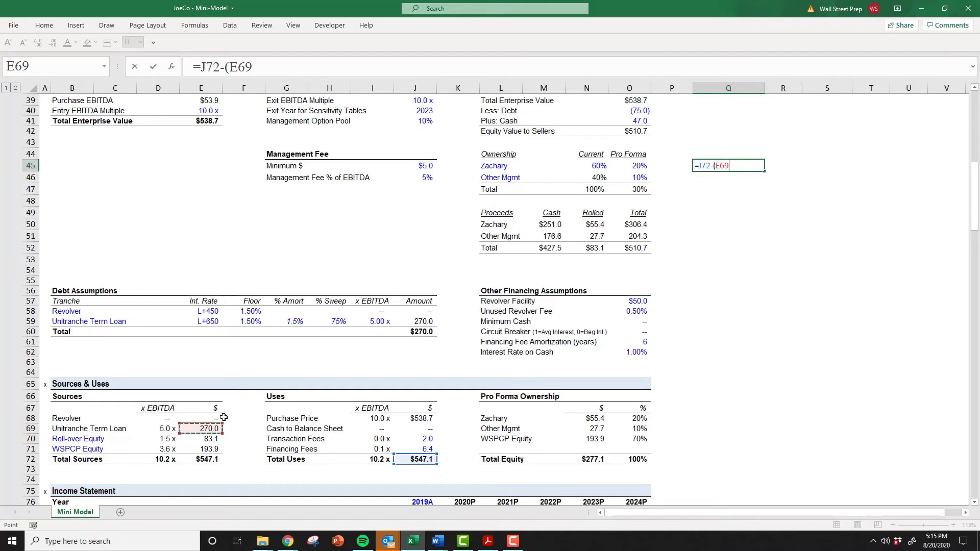
pyautogui.write('+')
pyautogui.click(207, 417)
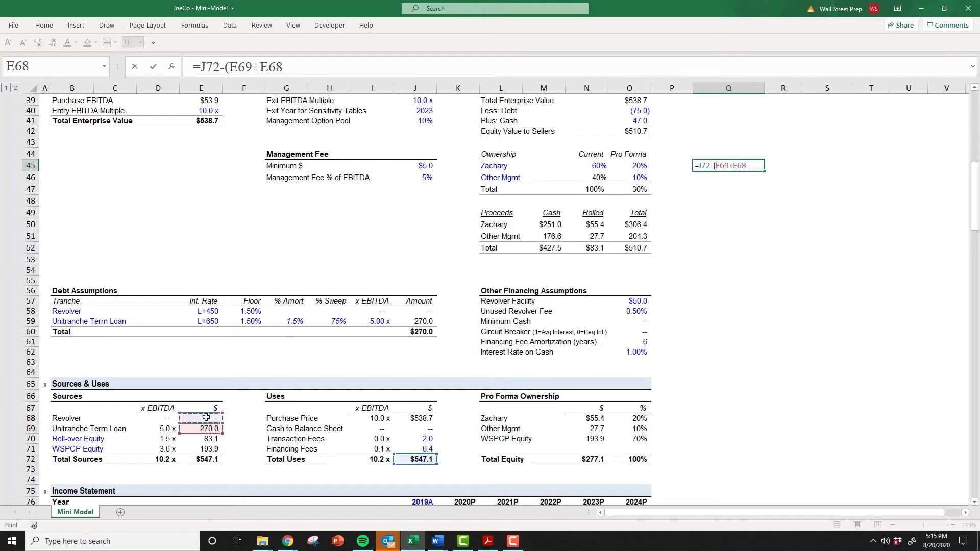
pyautogui.write(')')
pyautogui.hotkey('ctrl', 'Return')
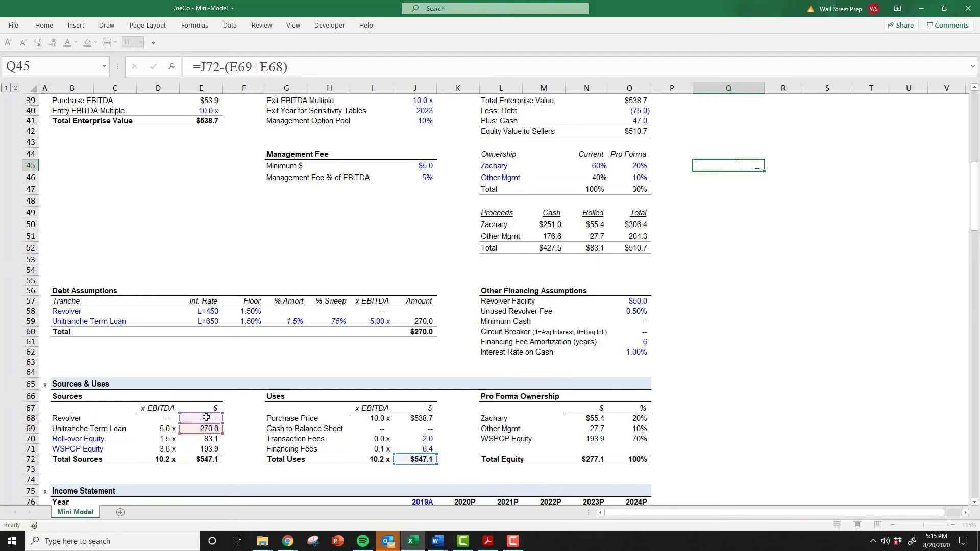
pyautogui.press('F2')
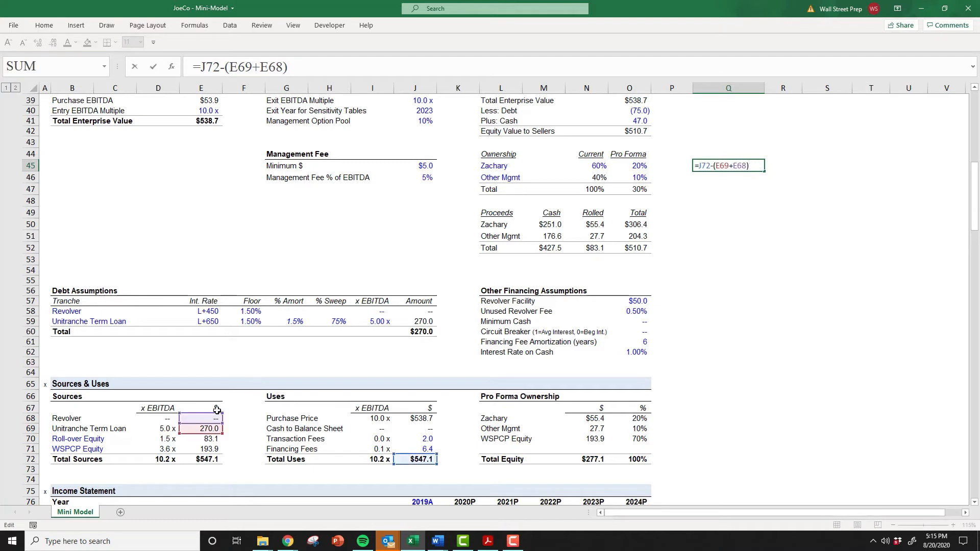
pyautogui.press('Escape')
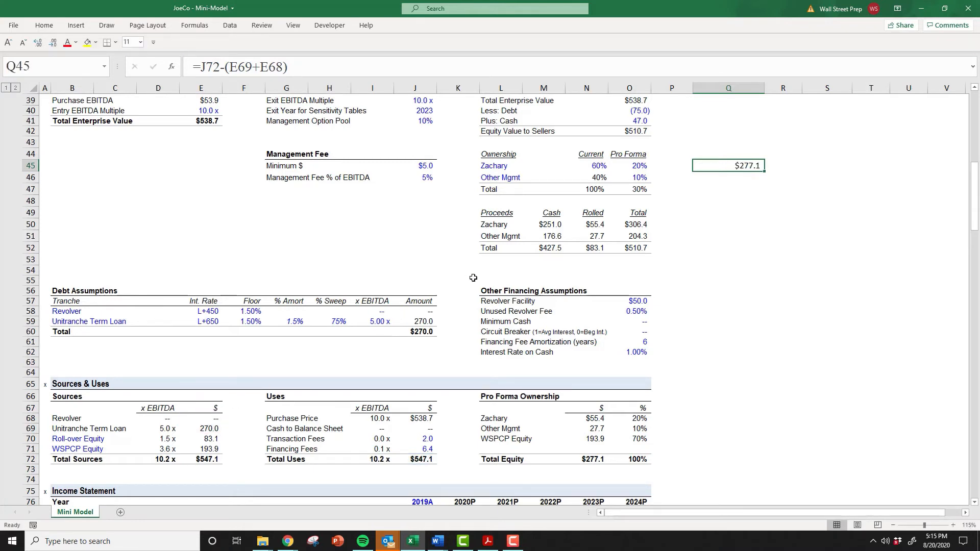
# - In P49, calculate 60% of the Equity Value to Sellers with =0.6*O42 and check the cell it references
pyautogui.click(713, 177)
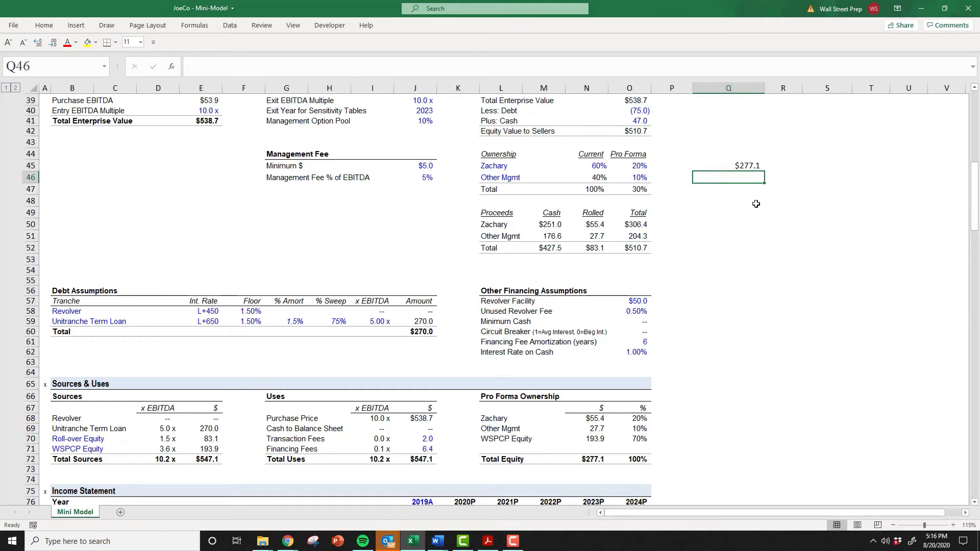
pyautogui.press('Left')
pyautogui.press('Down')
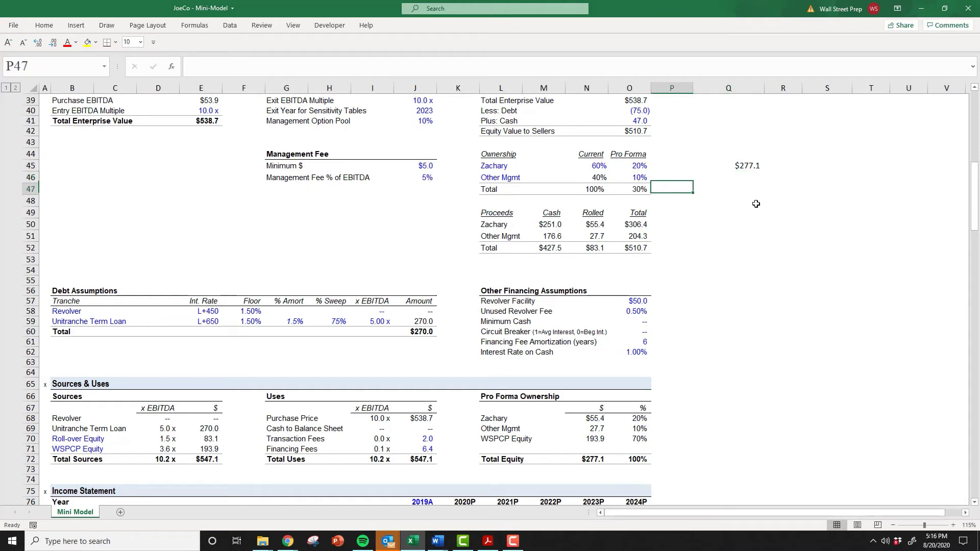
pyautogui.press('Left')
pyautogui.press('Down')
pyautogui.press('Down')
pyautogui.press('Down')
pyautogui.press('Up')
pyautogui.press('Right')
pyautogui.write('=')
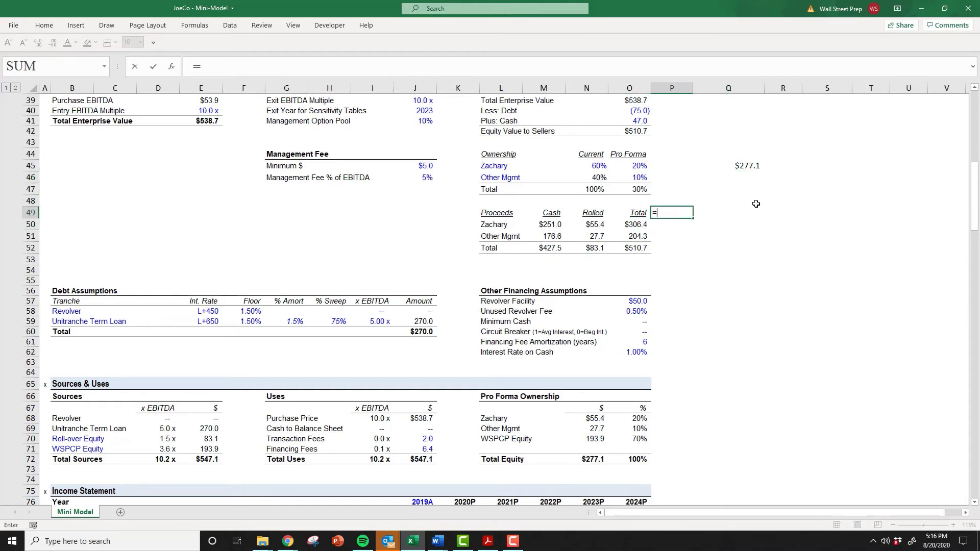
pyautogui.write('0.6*')
pyautogui.press('Up')
pyautogui.press('Left')
pyautogui.press('Up')
pyautogui.press('Up')
pyautogui.press('Up')
pyautogui.press('Up')
pyautogui.press('Up')
pyautogui.press('Up')
pyautogui.press('Return')
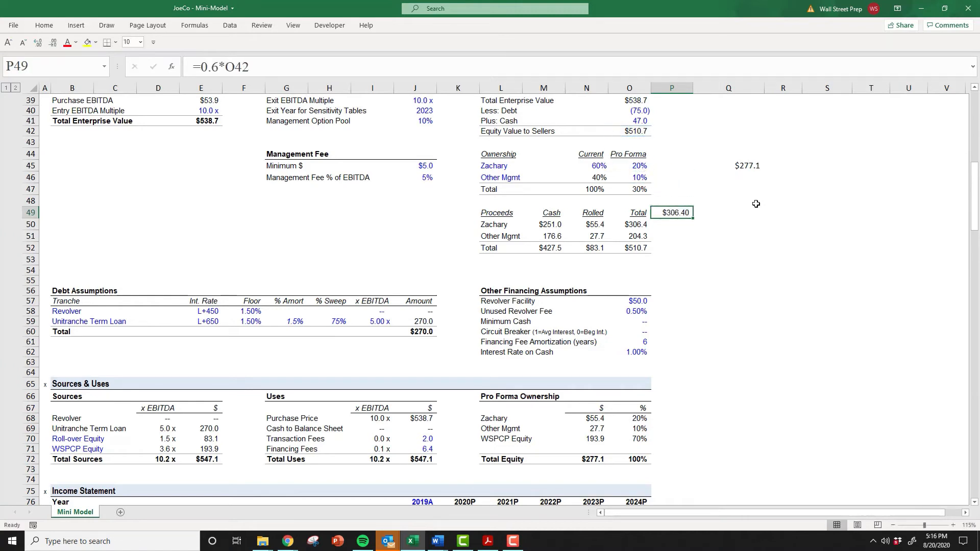
pyautogui.press('F2')
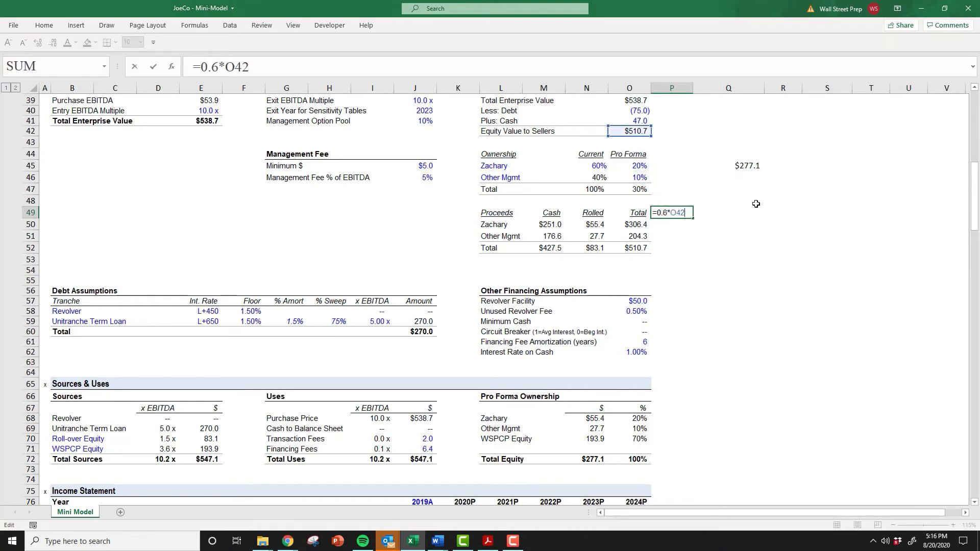
pyautogui.press('Escape')
# - In Q46, calculate the 20% pro forma share of the equity with =0.2*Q45
pyautogui.press('Right')
pyautogui.press('Up')
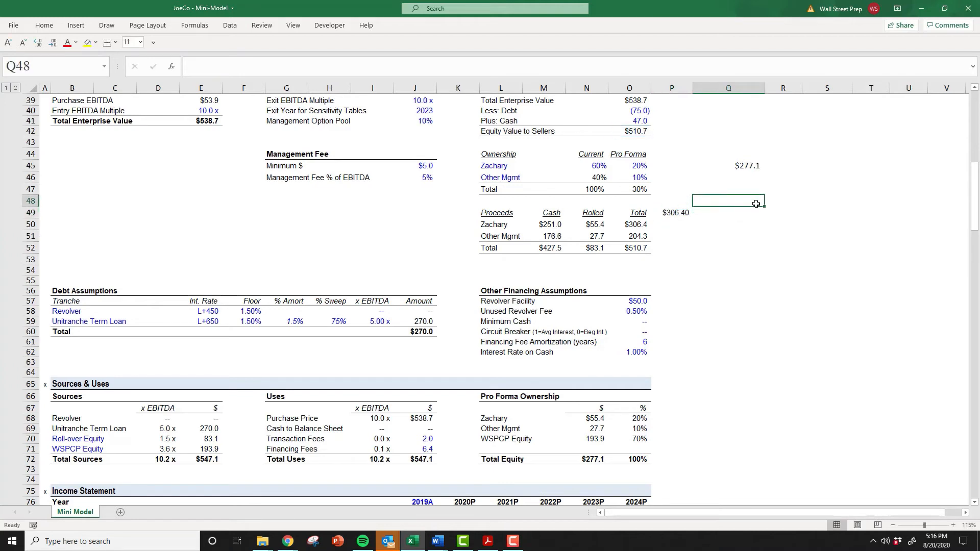
pyautogui.press('Up')
pyautogui.press('Up')
pyautogui.press('Down')
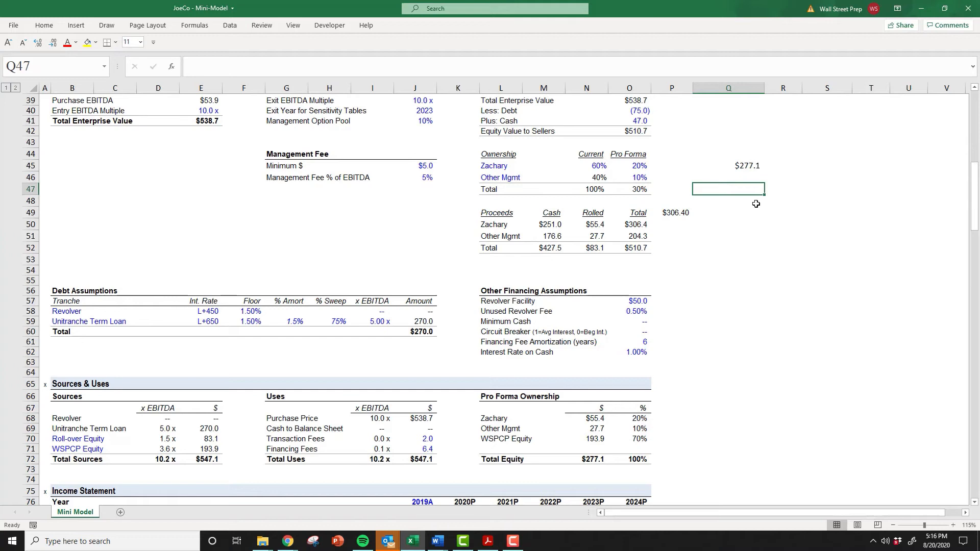
pyautogui.press('Up')
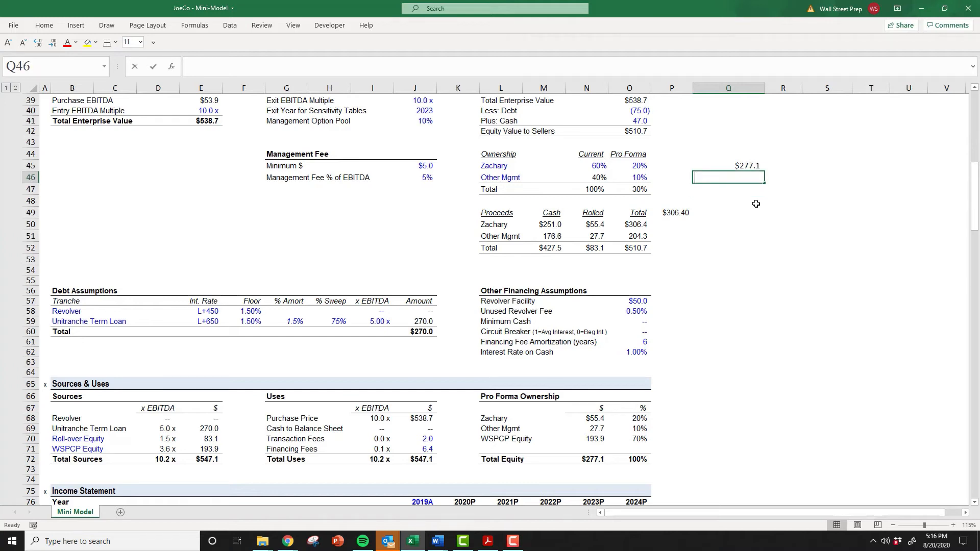
pyautogui.write('=0')
pyautogui.write('.')
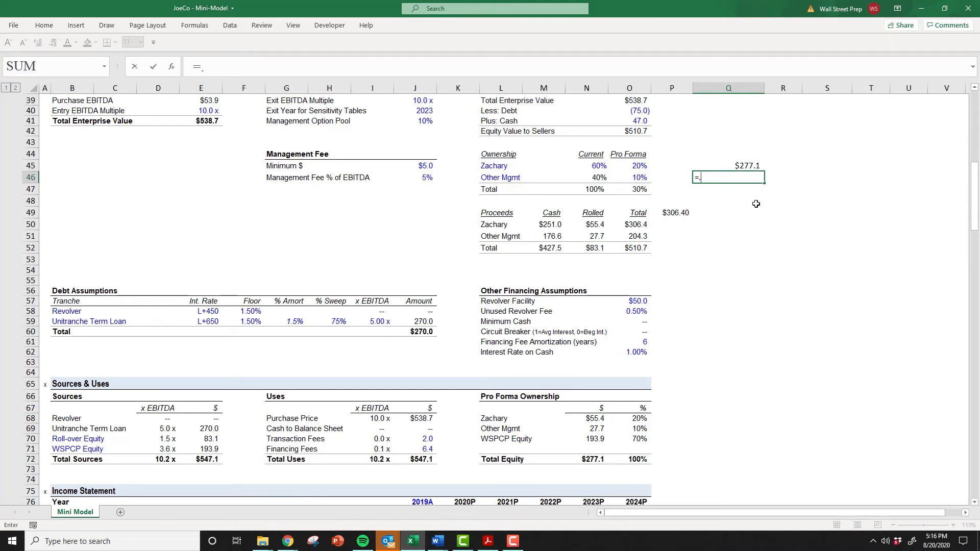
pyautogui.write('2*Q45')
pyautogui.hotkey('ctrl', 'Return')
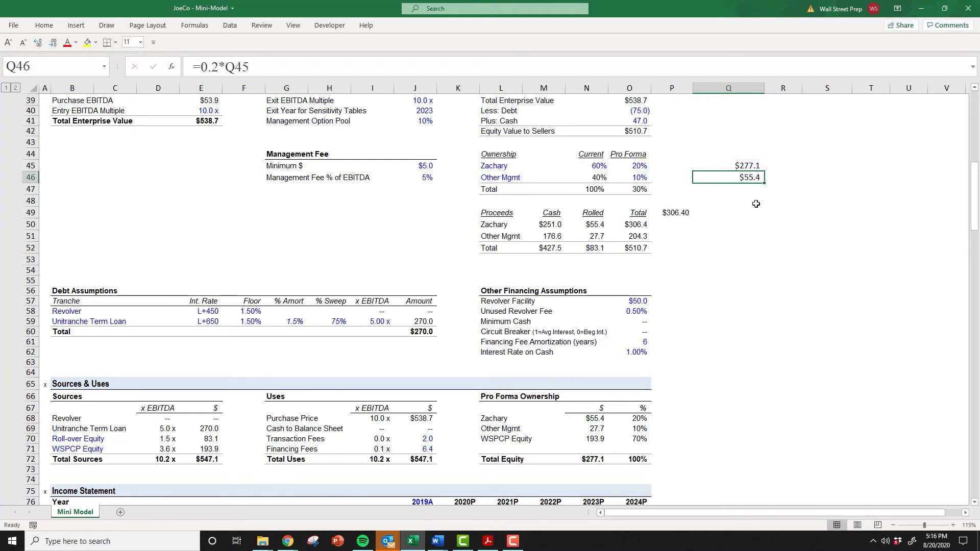
# - Compare the scratch calculations in Q45, Q46 and P49 with the Rolled formula in the first Proceeds row
pyautogui.click(753, 166)
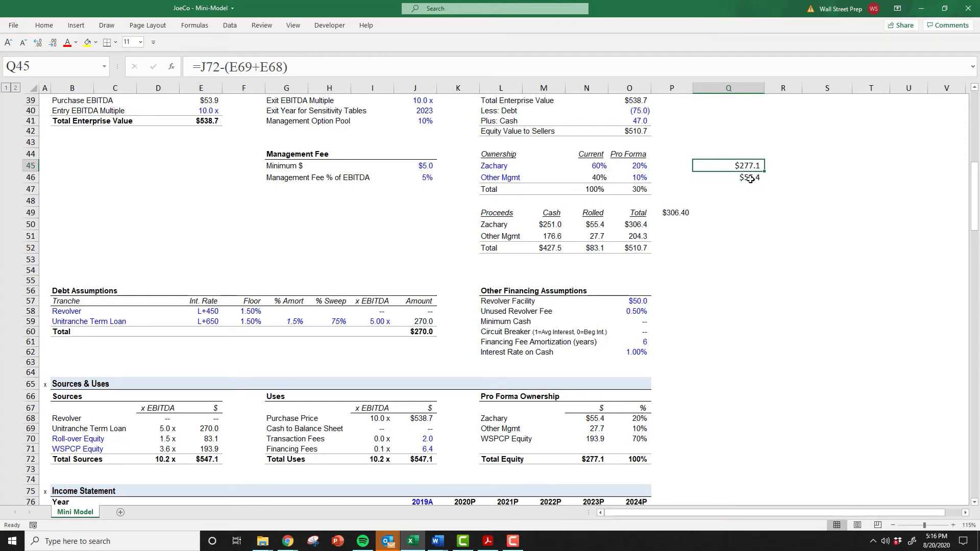
pyautogui.click(751, 178)
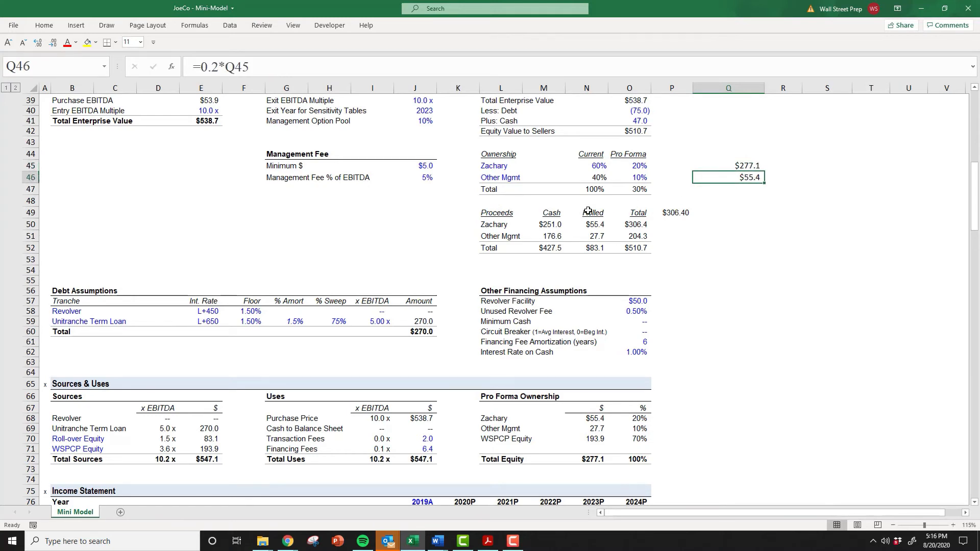
pyautogui.click(674, 216)
pyautogui.click(597, 223)
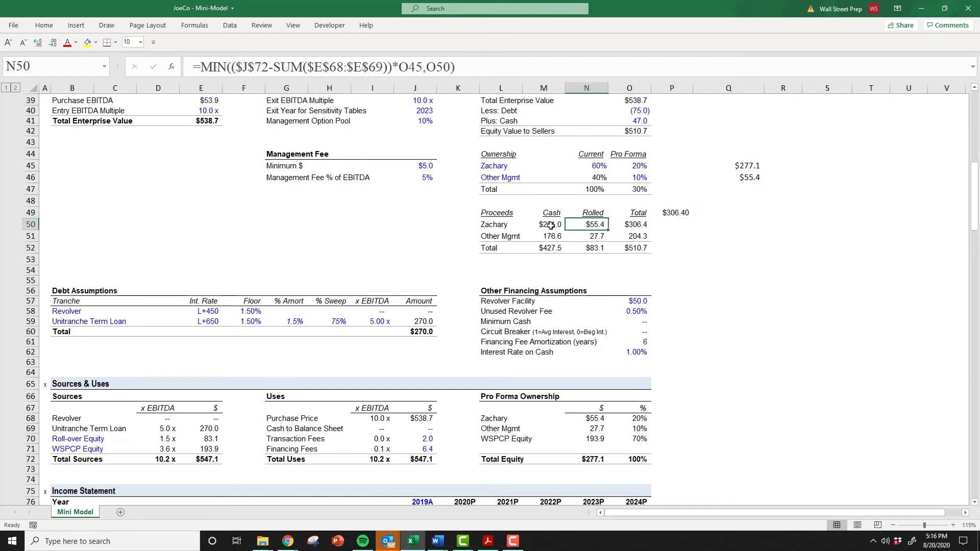
# - In Q49, subtract the rolled amount from the total proceeds with =P49-Q46 and compare it with the Cash formula in the first Proceeds row
pyautogui.click(715, 211)
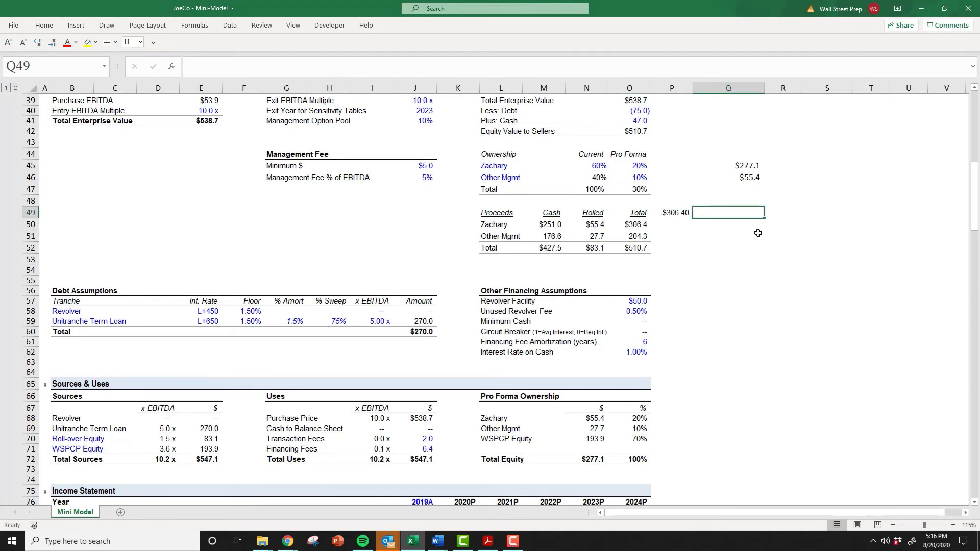
pyautogui.write('=')
pyautogui.press('Left')
pyautogui.write('-')
pyautogui.press('Right')
pyautogui.press('Up')
pyautogui.press('Up')
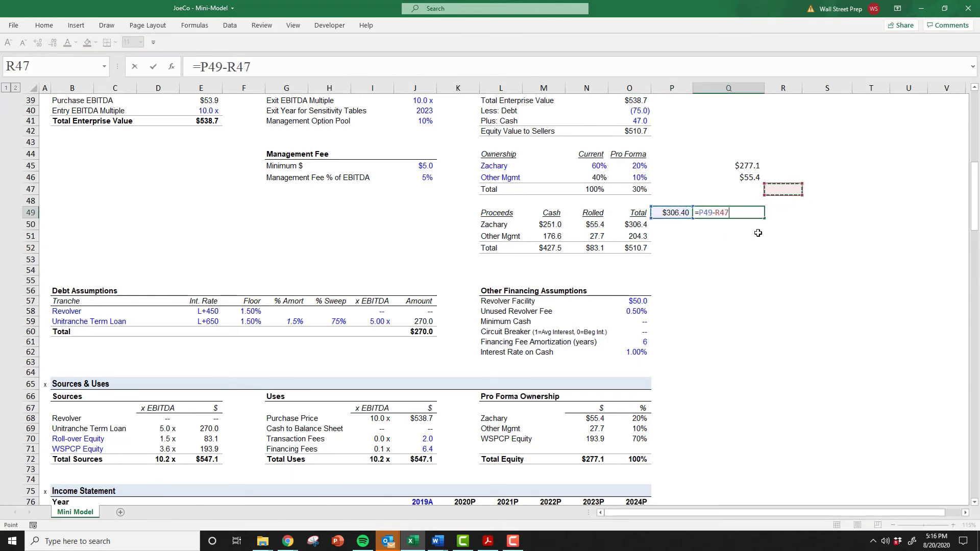
pyautogui.press('Left')
pyautogui.press('Up')
pyautogui.hotkey('ctrl', 'Return')
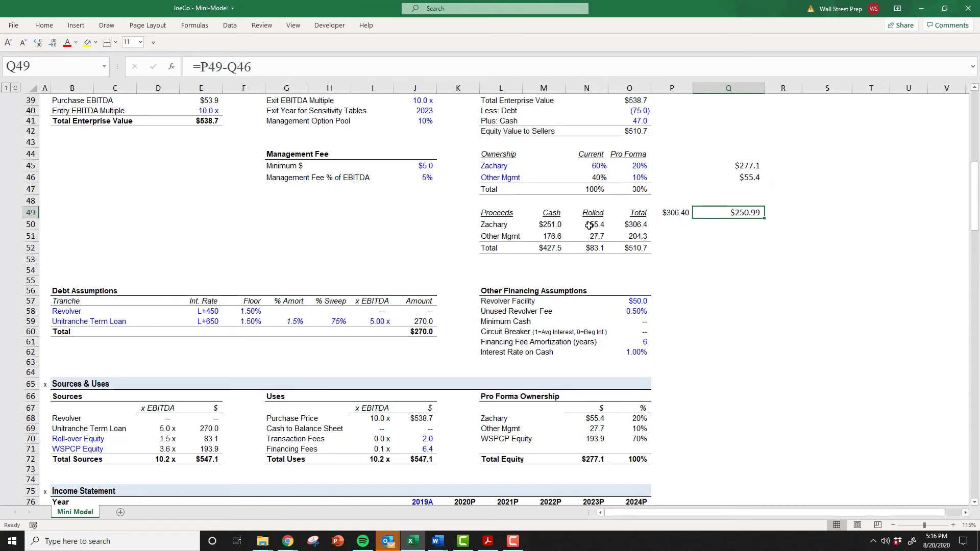
pyautogui.click(548, 226)
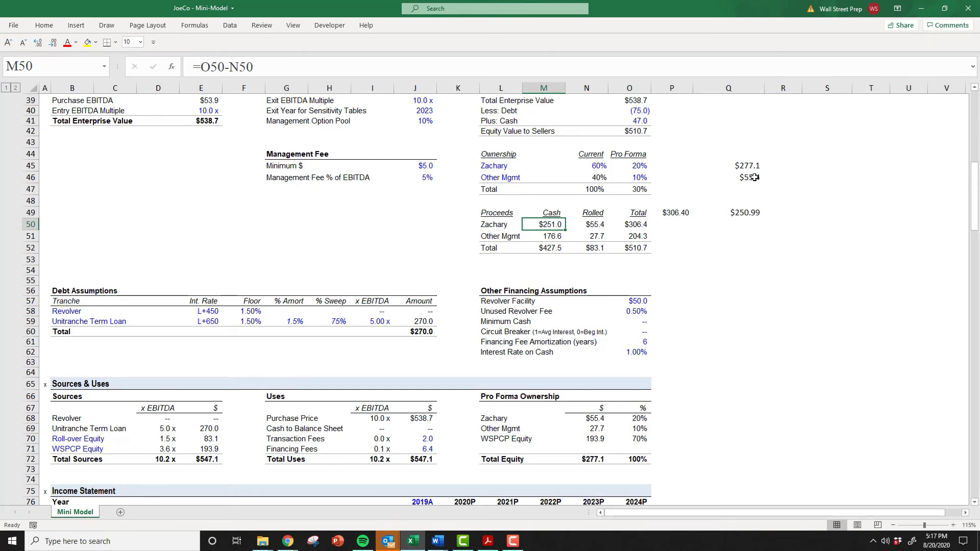
# - In R46, calculate the 10% Other Mgmt share of the equity with =0.1*Q45
pyautogui.click(772, 177)
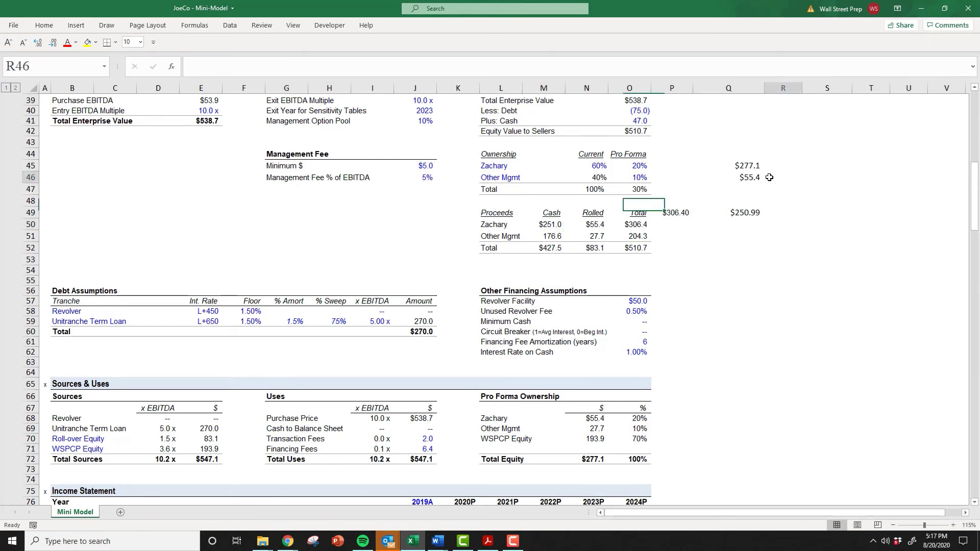
pyautogui.press('Left')
pyautogui.press('F2')
pyautogui.press('Escape')
pyautogui.press('Right')
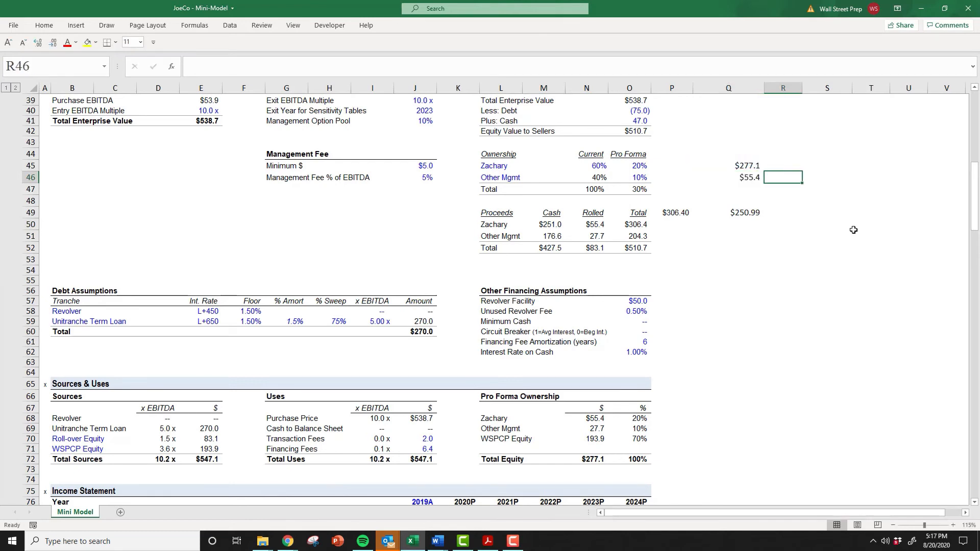
pyautogui.write('=.1')
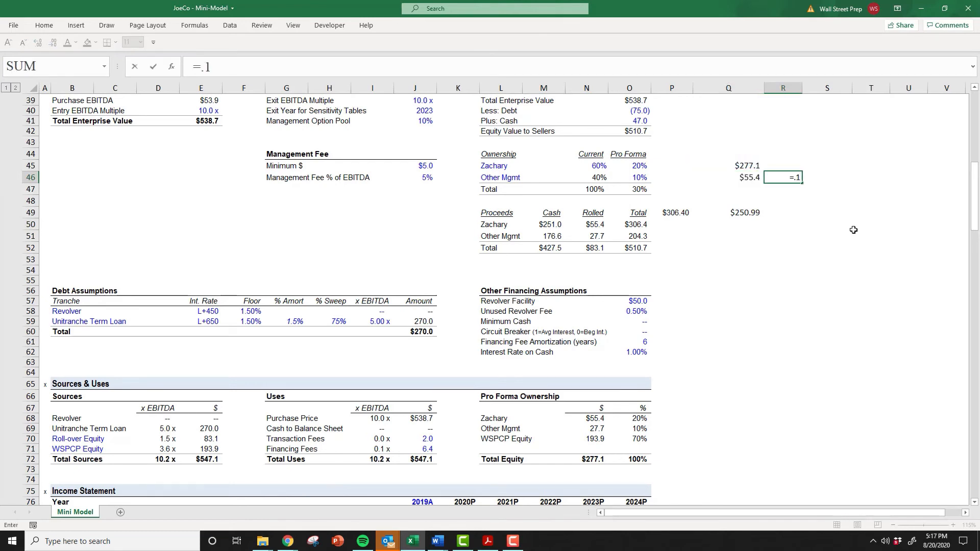
pyautogui.write('*')
pyautogui.press('Left')
pyautogui.press('Left')
pyautogui.press('Right')
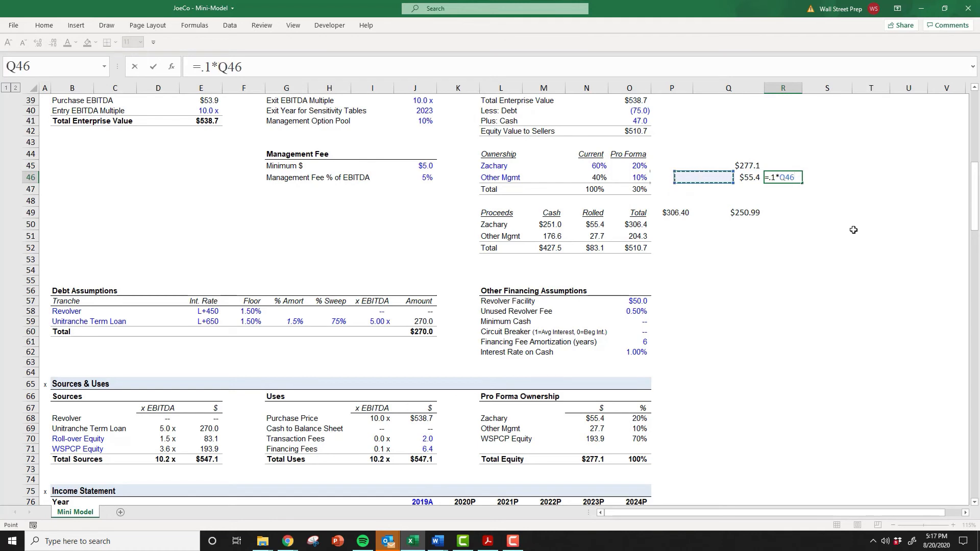
pyautogui.press('Up')
pyautogui.hotkey('ctrl', 'Return')
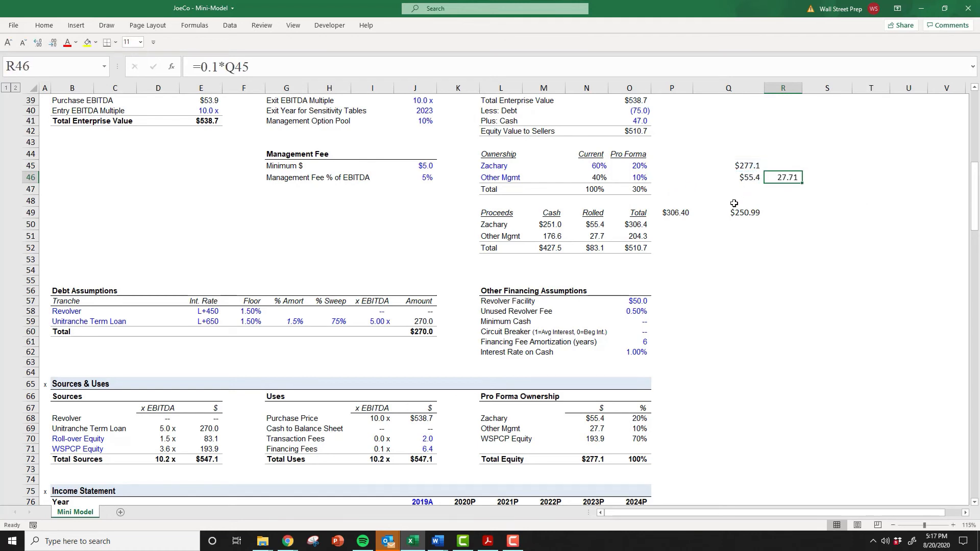
# - Inspect the Other Mgmt Total, Rolled and Cash proceeds formulas against the Equity Value to Sellers
pyautogui.click(644, 237)
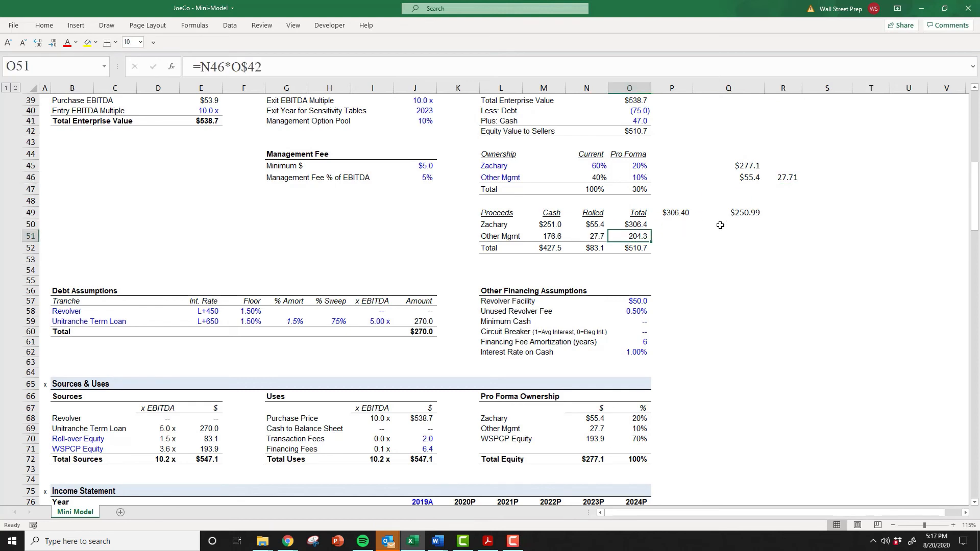
pyautogui.click(644, 134)
pyautogui.click(636, 237)
pyautogui.click(597, 236)
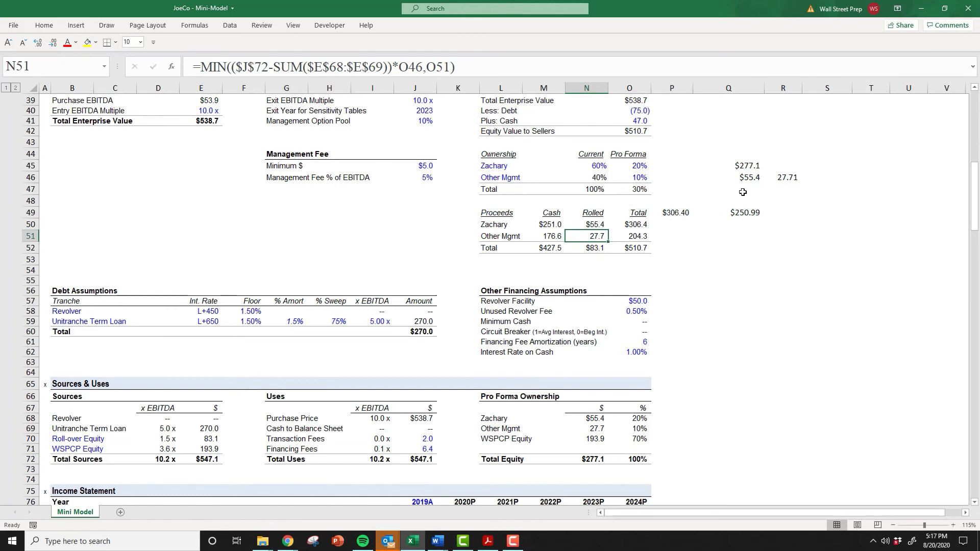
pyautogui.click(548, 235)
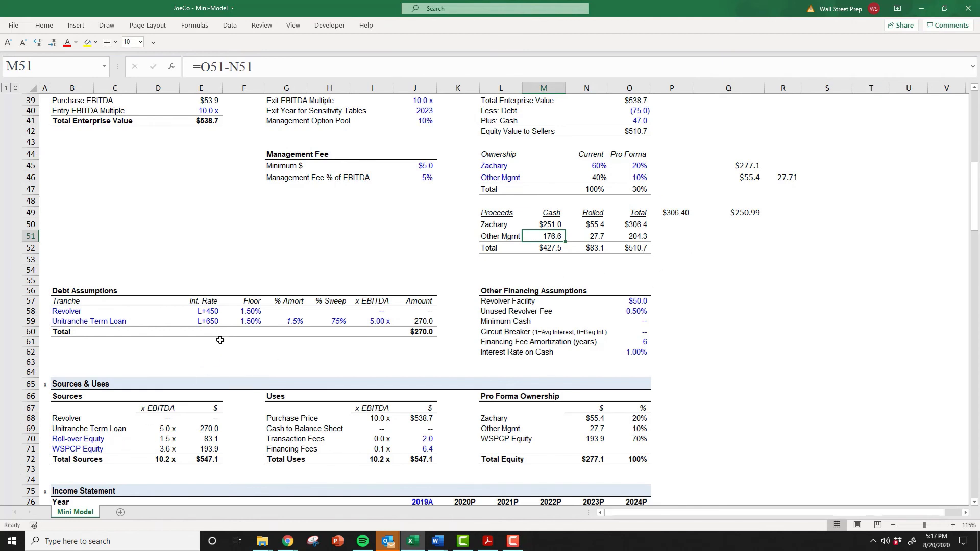
# - Inspect the WSPCP Equity formula and trace the Roll-over Equity source back to the cell it links to
pyautogui.click(186, 449)
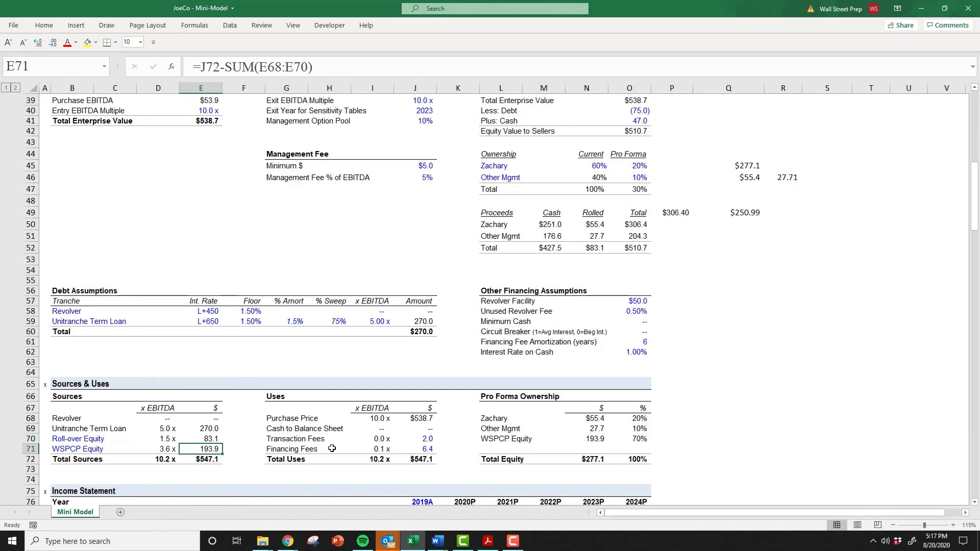
pyautogui.doubleClick(209, 438)
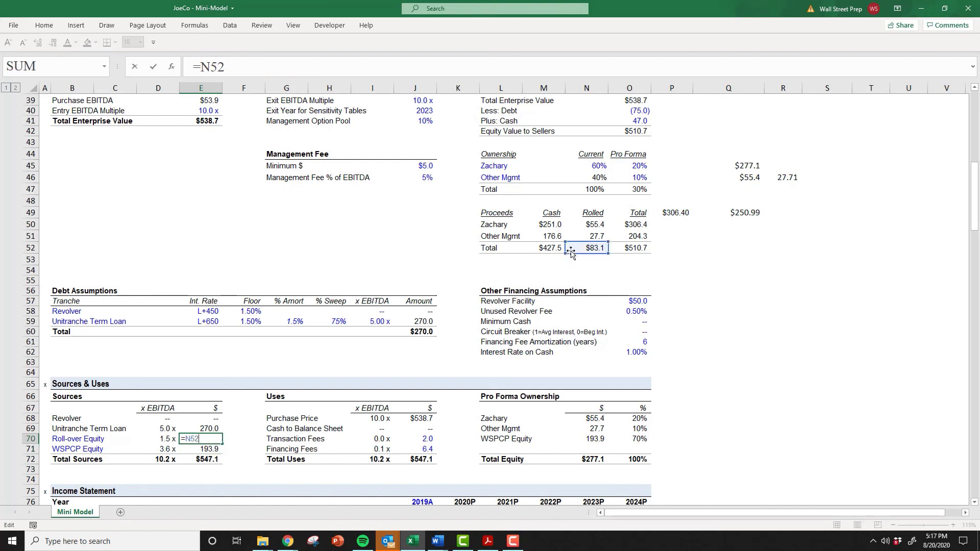
pyautogui.press('Escape')
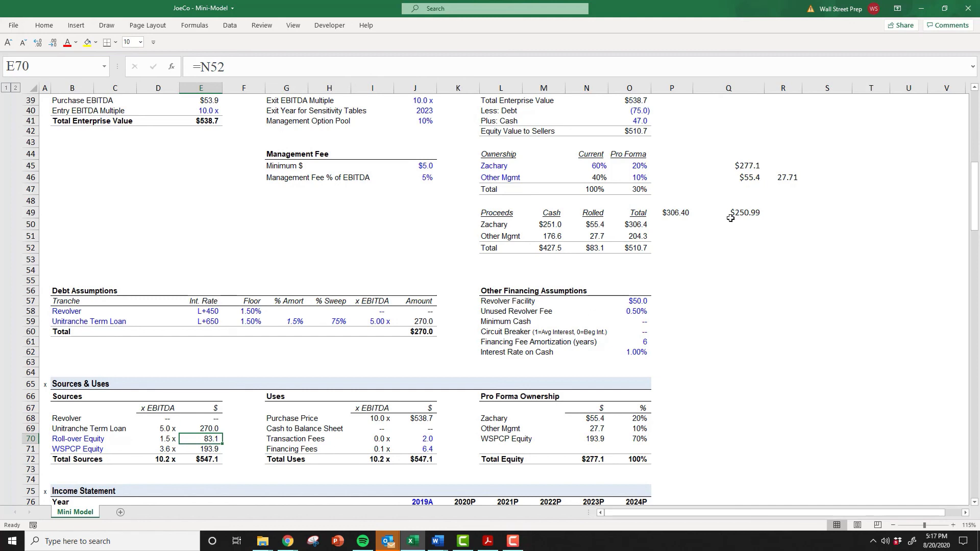
# - Clear the scratch calculations from P44:R51 beside the Ownership and Proceeds tables
pyautogui.moveTo(675, 157); pyautogui.dragTo(796, 236)
pyautogui.scroll(1, 763, 273)
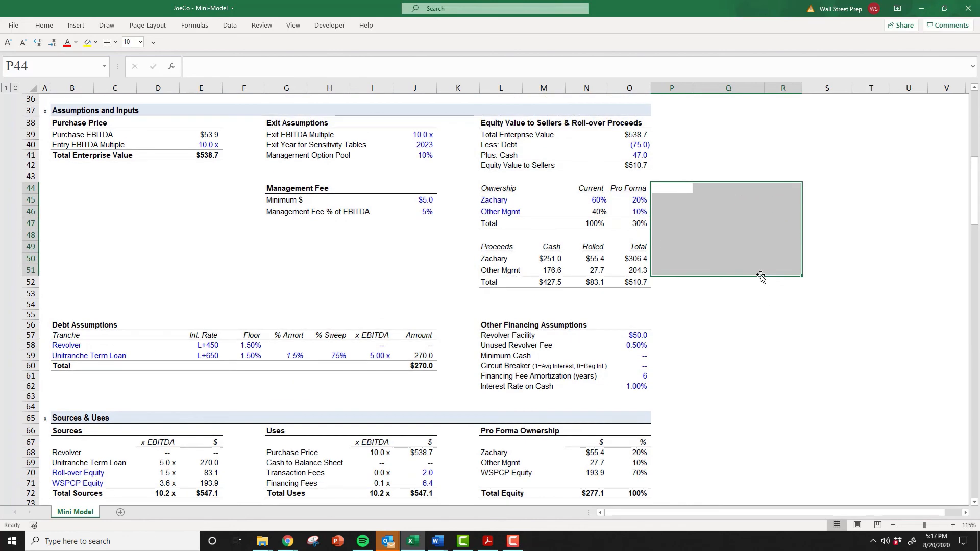
pyautogui.click(592, 224)
# - Review the two Pro Forma ownership inputs in O45:O46 within the roll-over section
pyautogui.scroll(2, 630, 217)
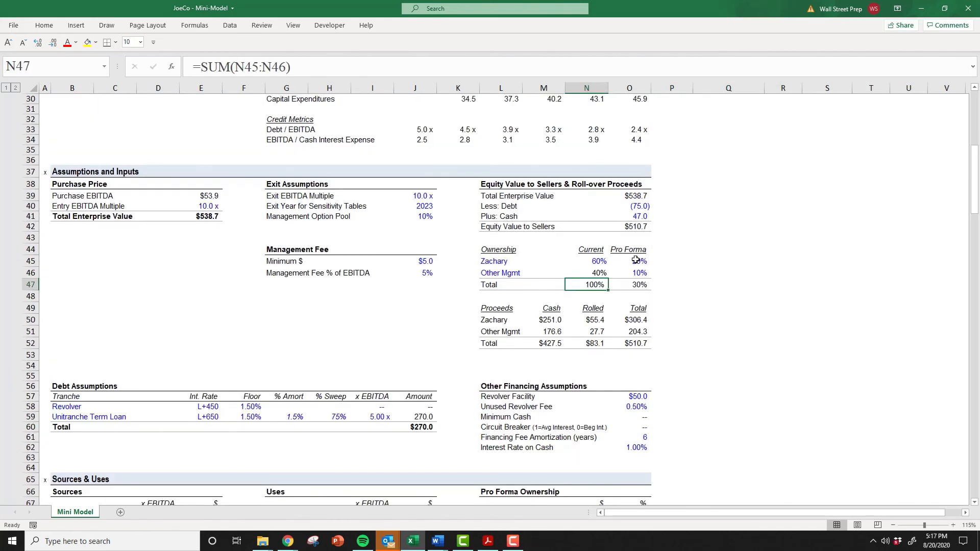
pyautogui.moveTo(635, 260); pyautogui.dragTo(638, 274)
pyautogui.scroll(-2, 661, 275)
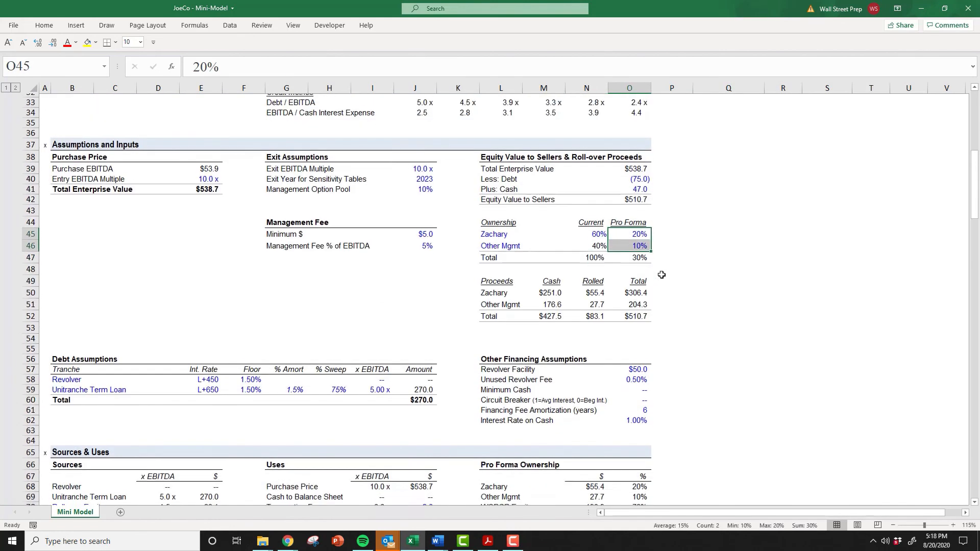